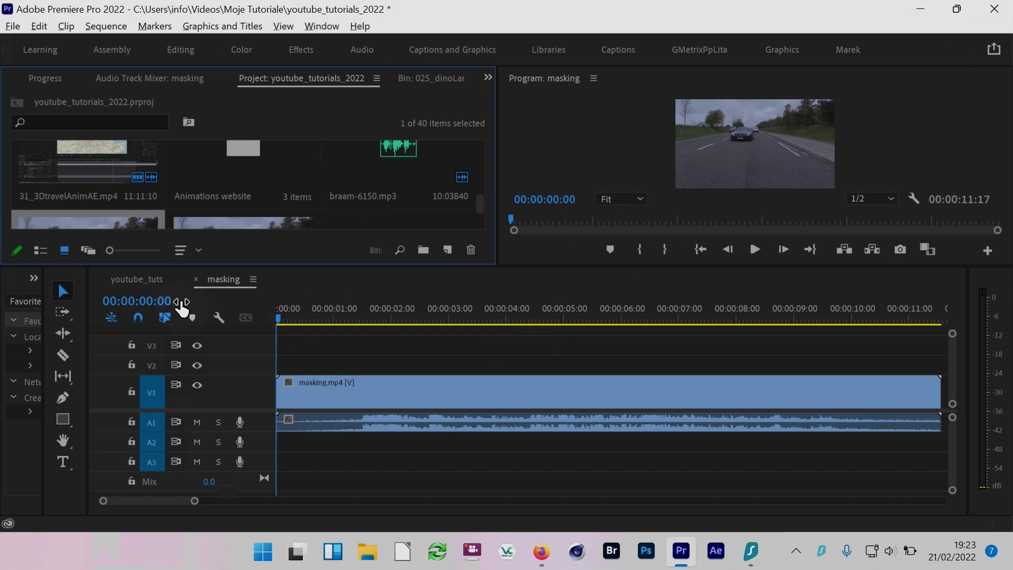
Pick the Remix Tool from the Ripple Edit tool flyout
click(67, 330)
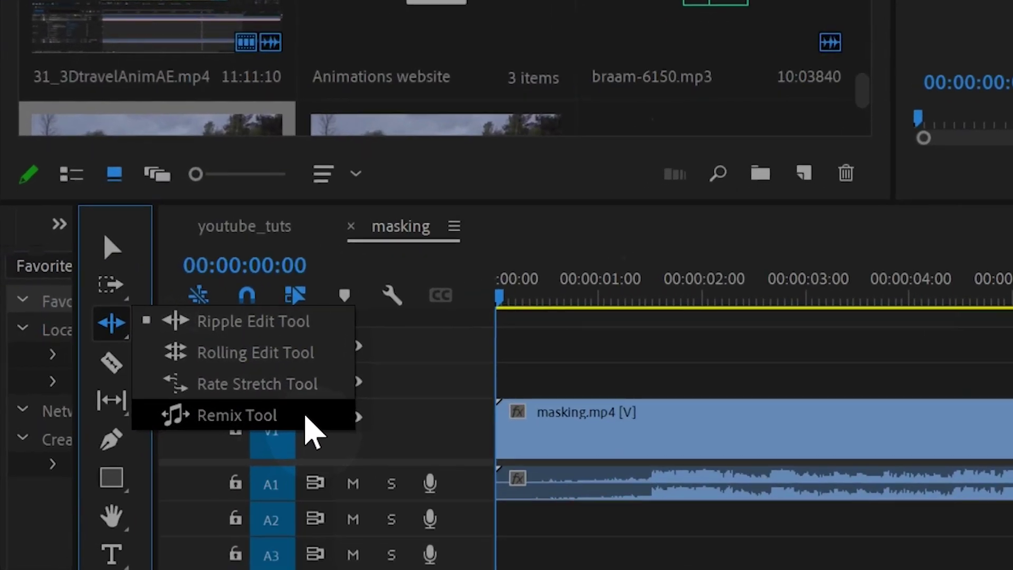
click(203, 405)
click(105, 328)
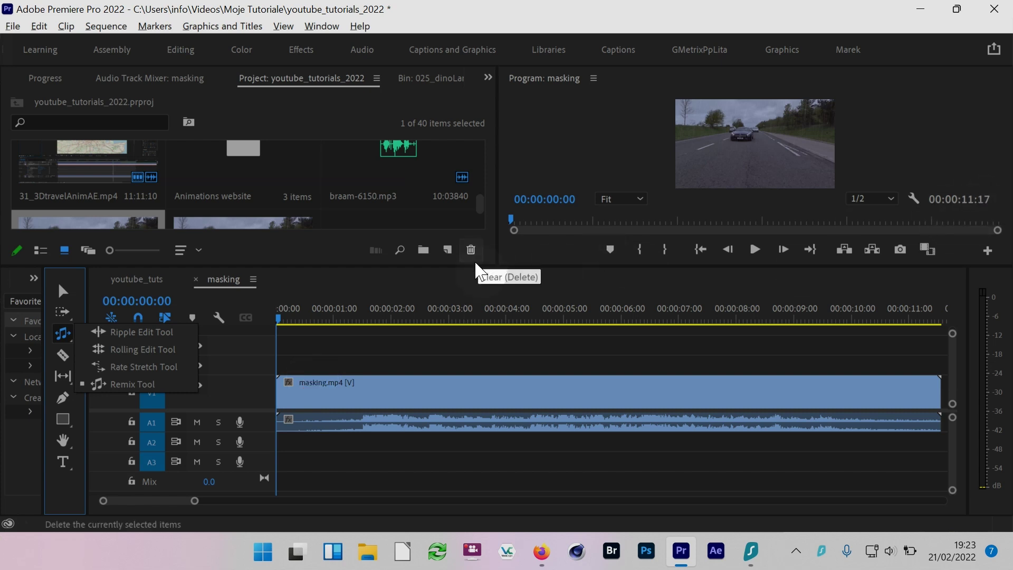
Import the Koto San MP3 from Box > Moje Projekty > youtube_tutorials > YT Sounds
click(480, 204)
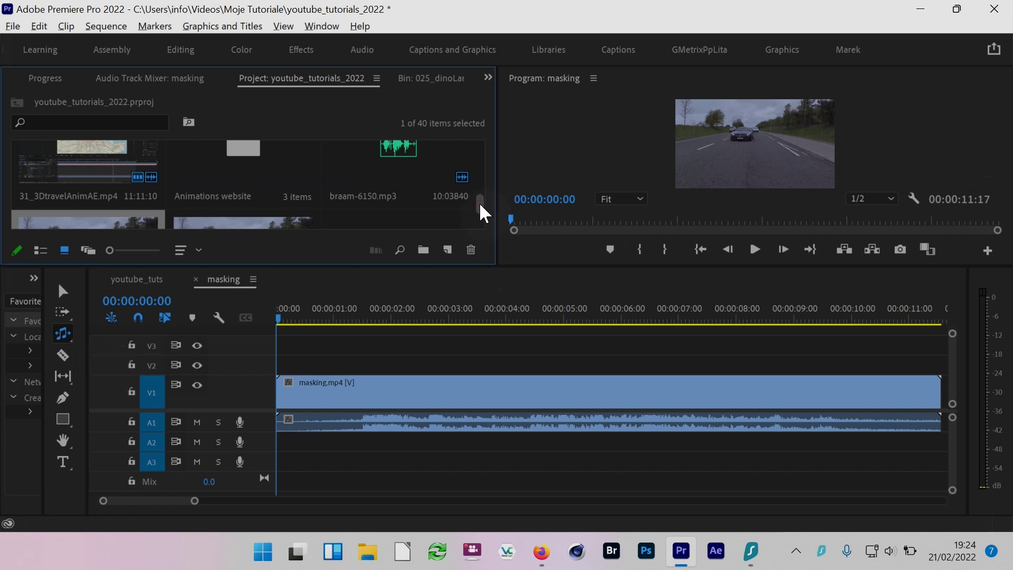
key(ctrl+i)
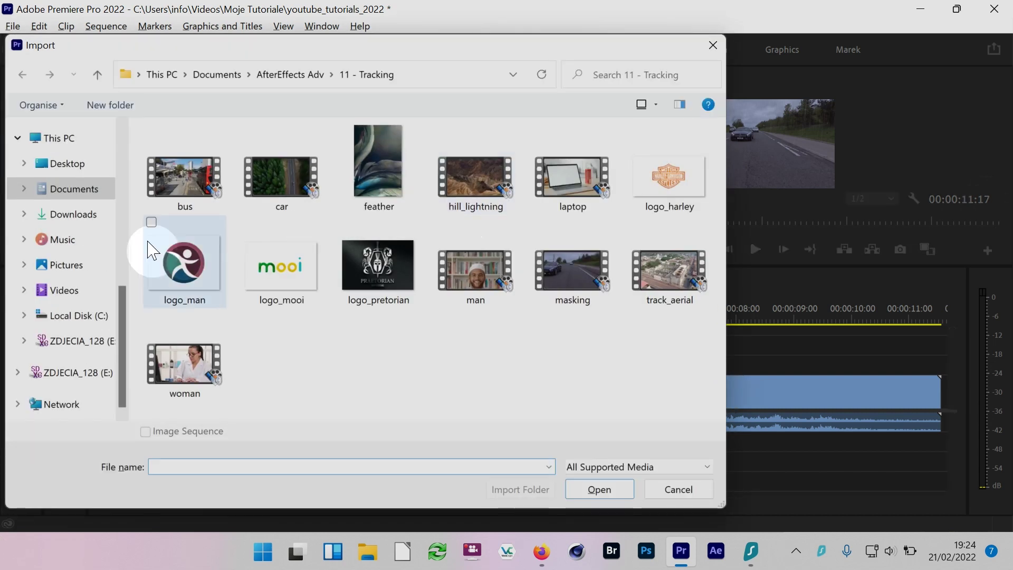
scroll(68, 169, up, 1)
scroll(68, 215, up, 2)
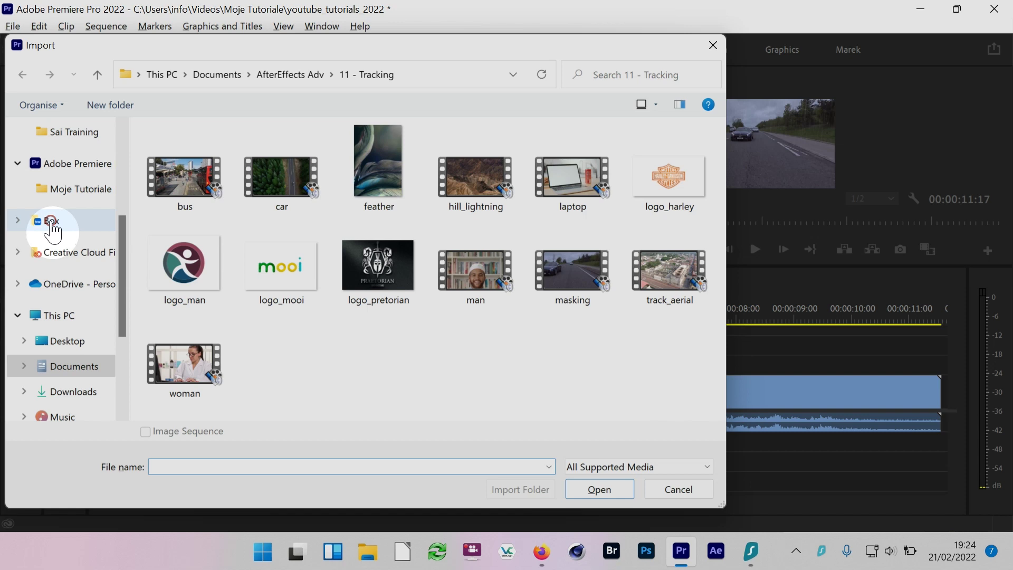
click(51, 224)
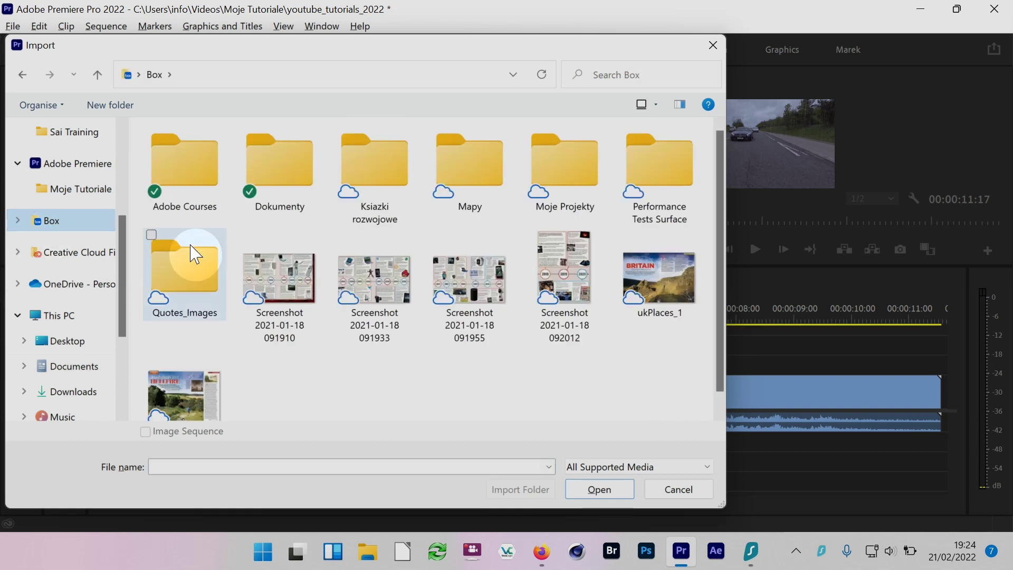
double_click(566, 180)
click(422, 272)
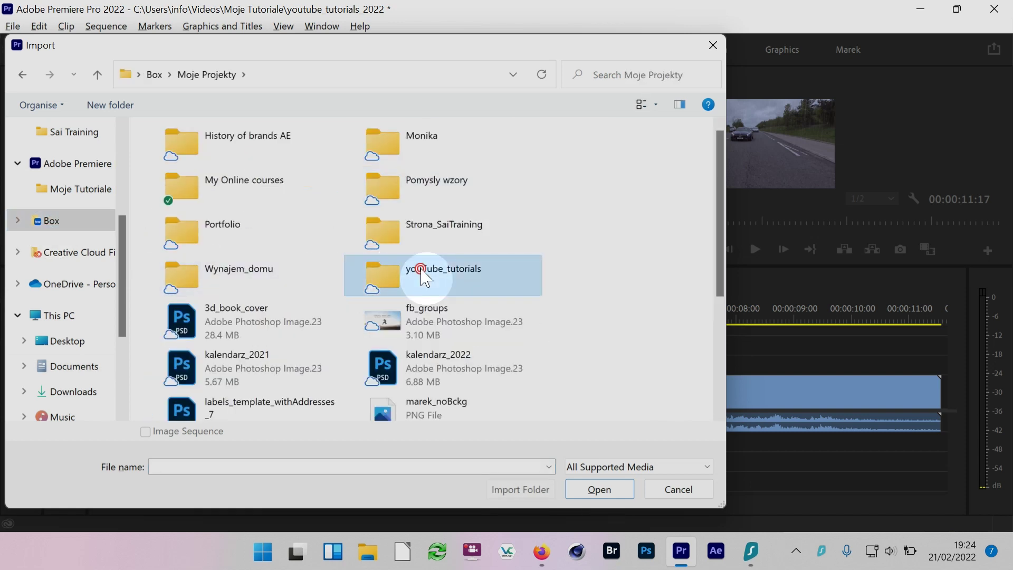
double_click(422, 272)
double_click(372, 181)
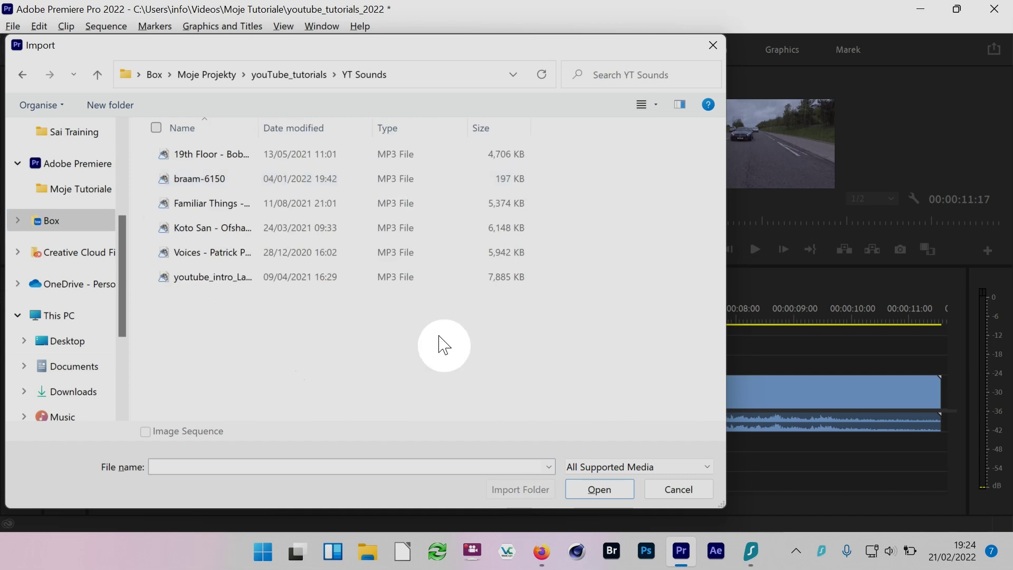
double_click(224, 233)
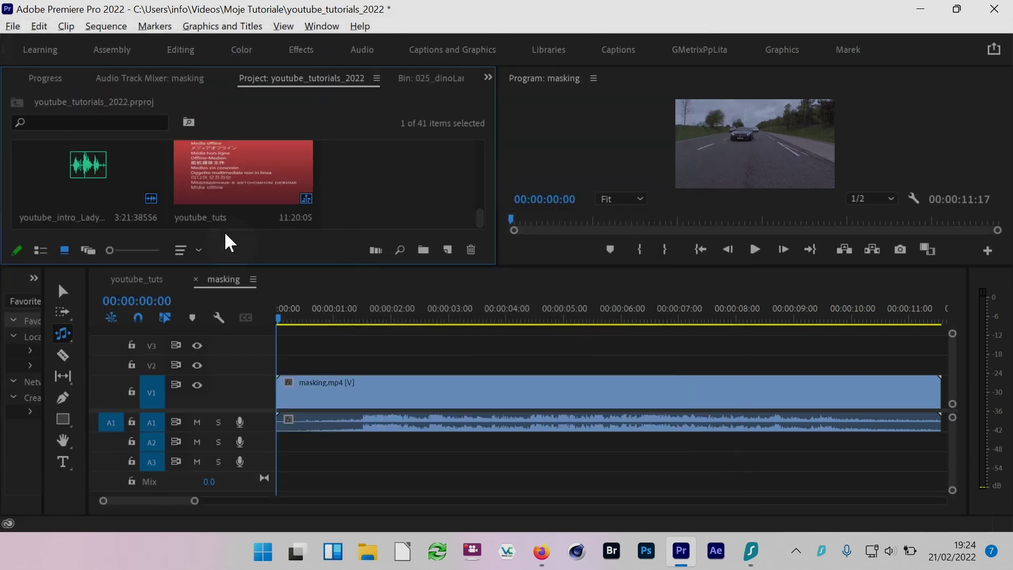
scroll(394, 191, up, 5)
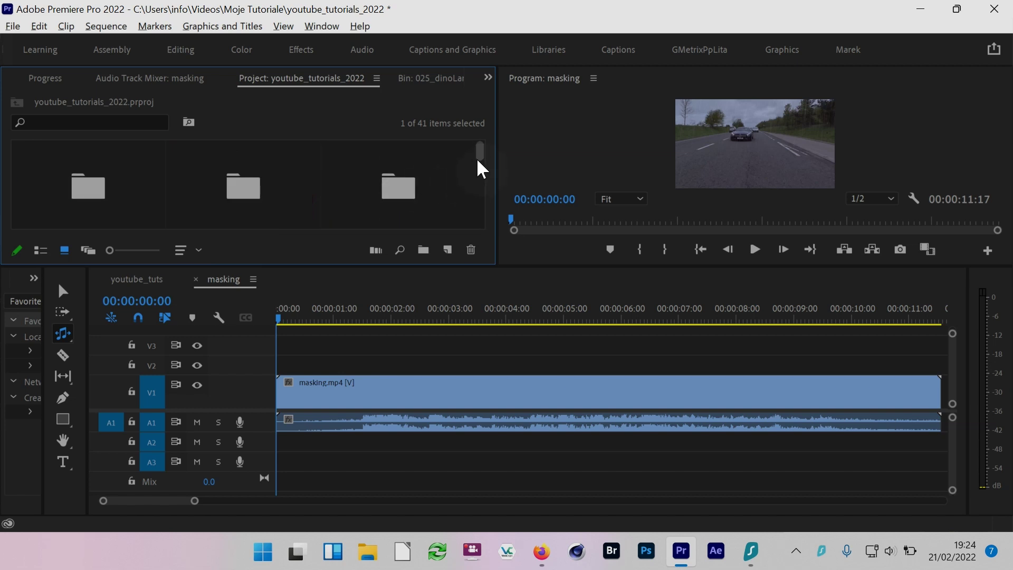
drag(478, 152, 479, 209)
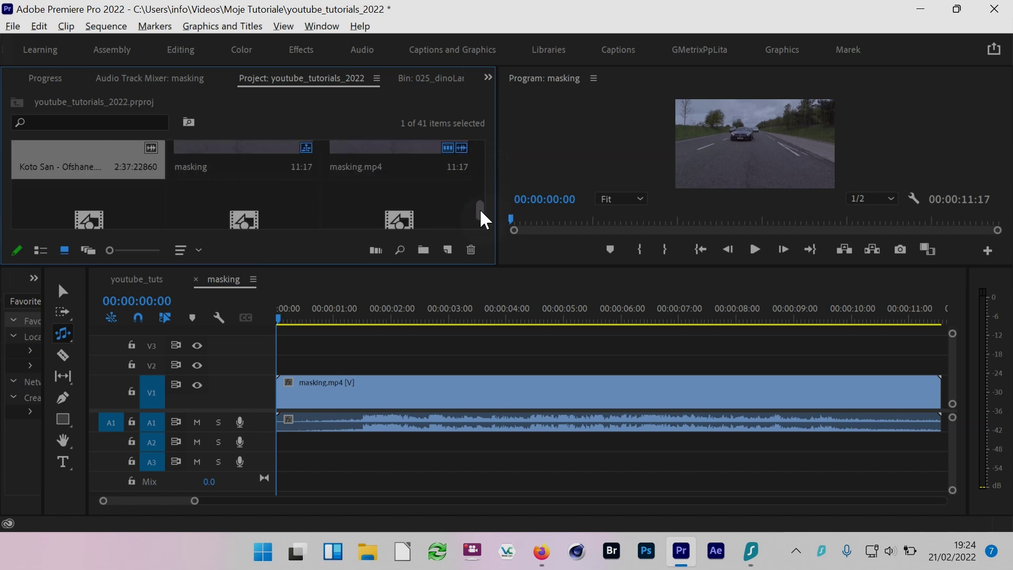
Drag the Koto San clip from the Project panel onto audio track A2
drag(89, 149, 268, 444)
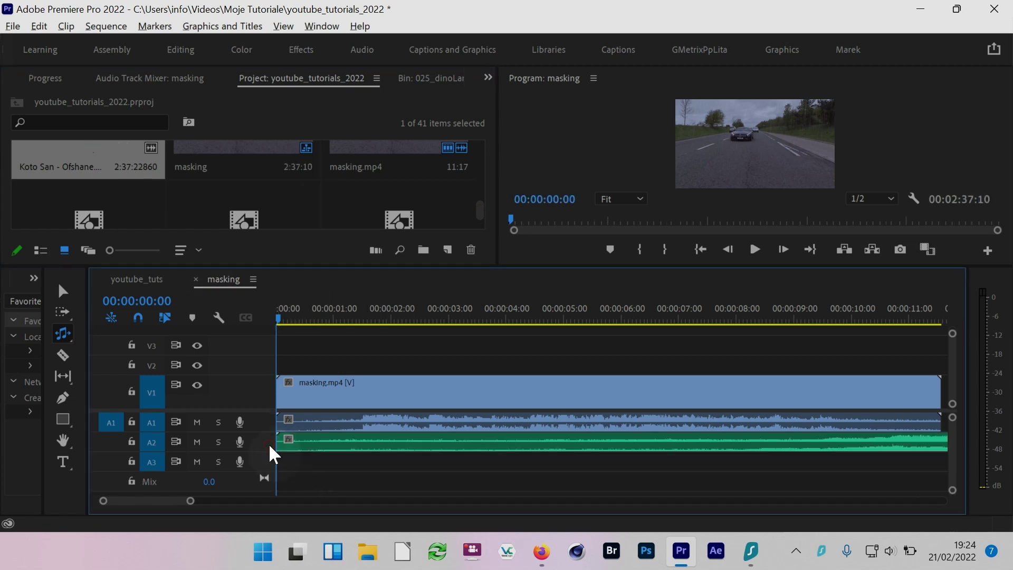
Mute track A1, enlarge track A2, zoom out, and preview the first five seconds
click(196, 422)
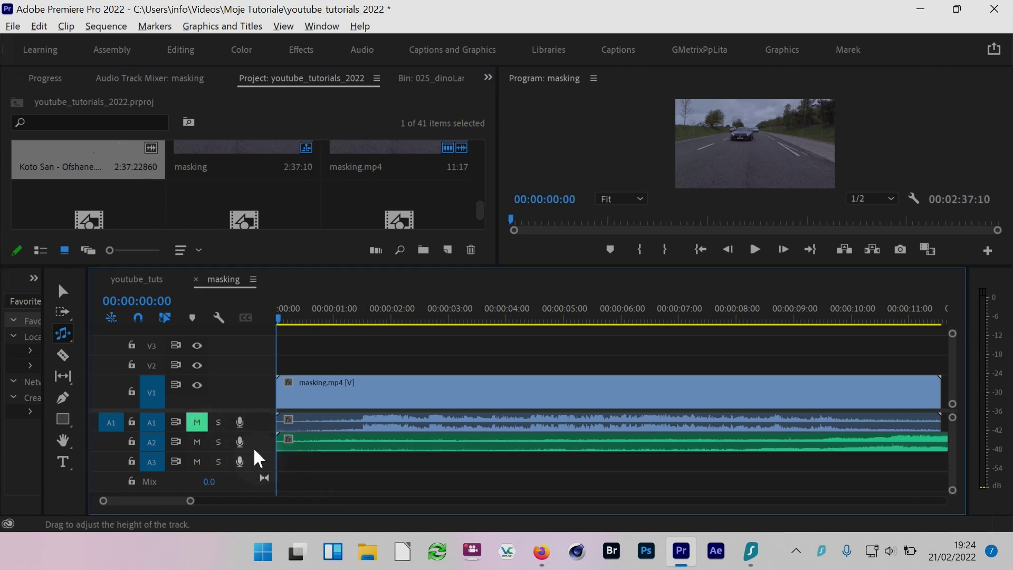
drag(256, 450, 256, 461)
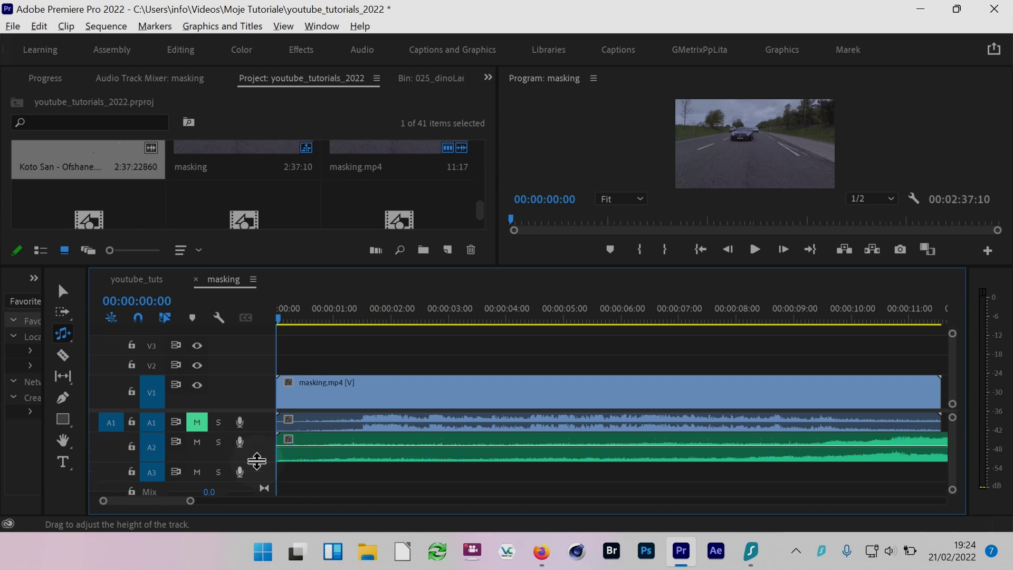
key(backslash)
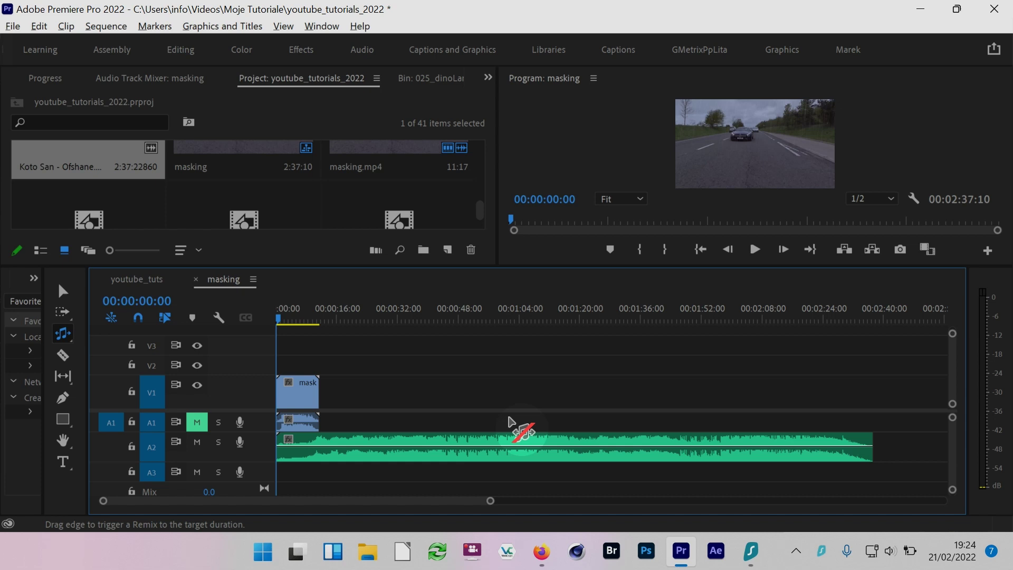
key(space)
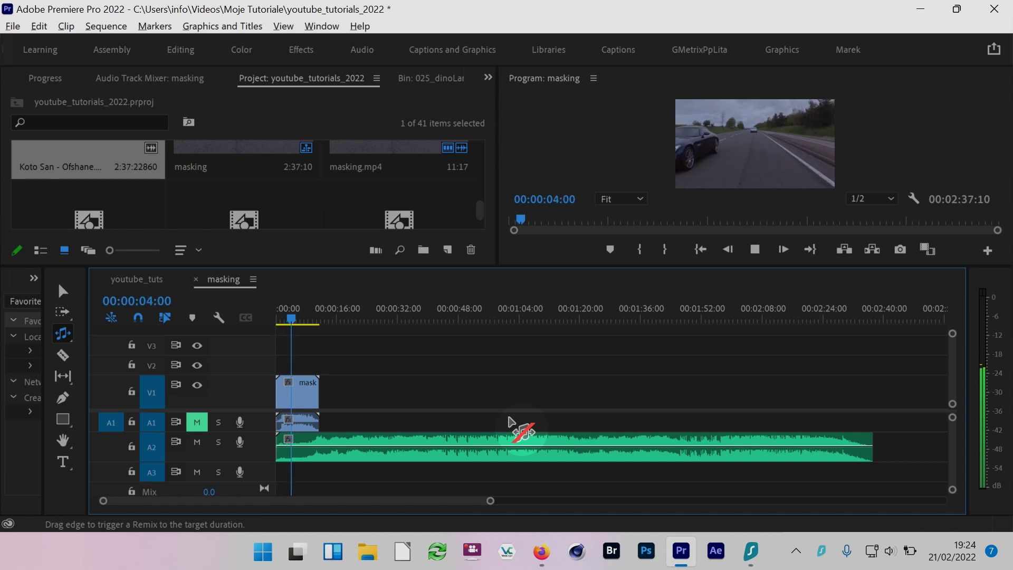
key(space)
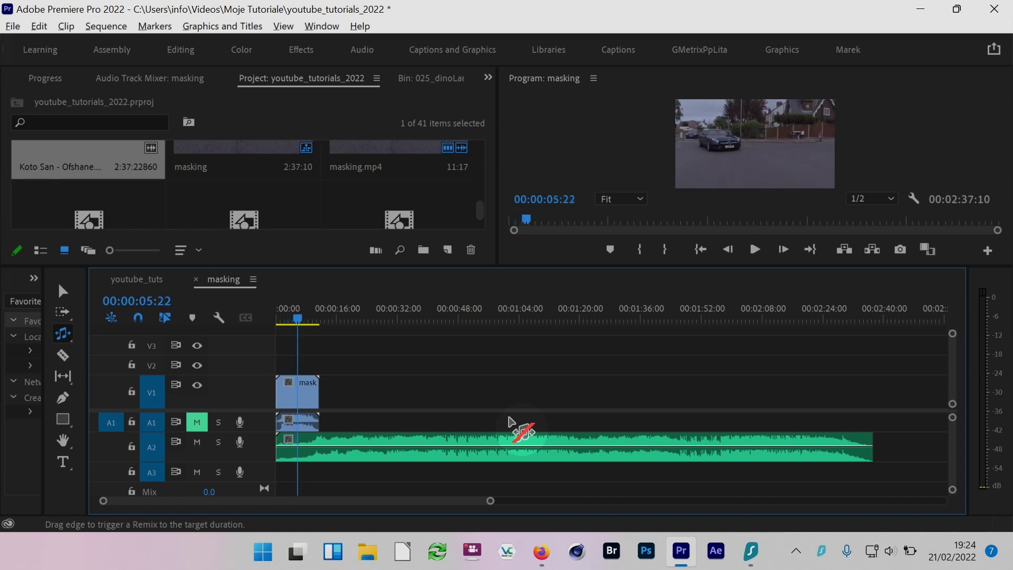
Trim the start of the Koto San clip on A2 with the Selection tool
key(v)
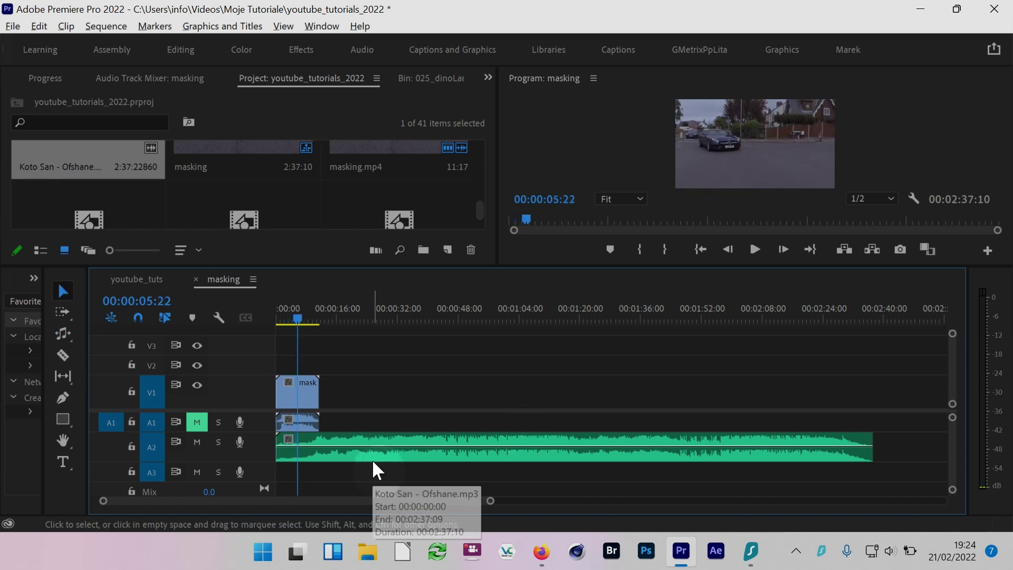
key(equal)
key(equal)
key(equal)
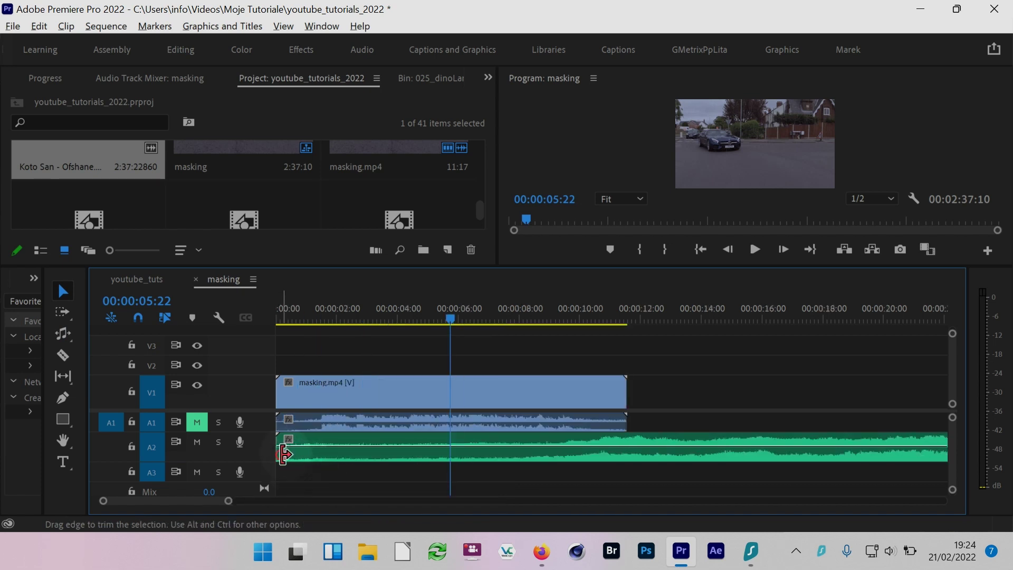
mouse_move(279, 448)
mouse_down()
mouse_move(452, 449)
mouse_move(309, 449)
mouse_up()
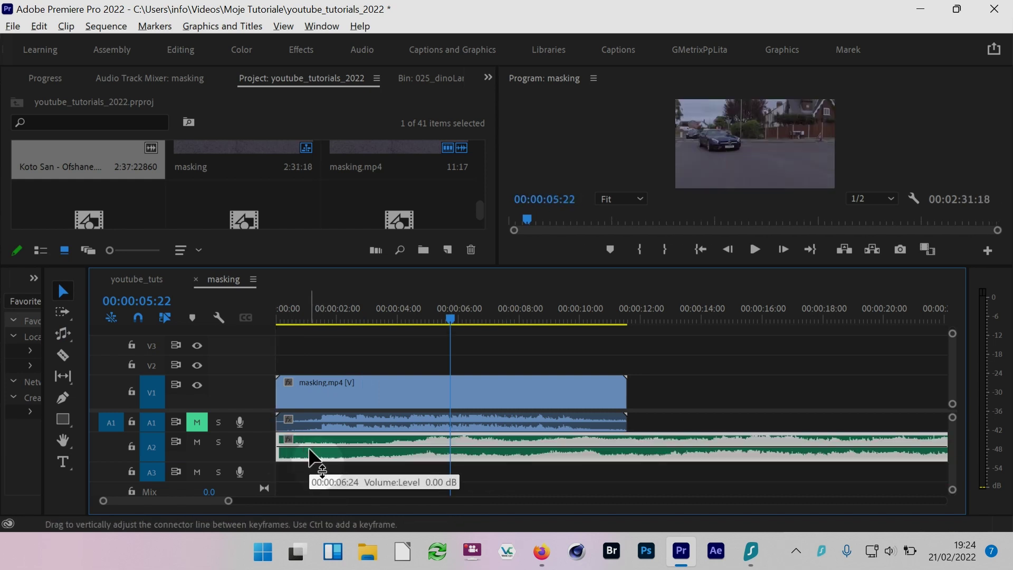
Preview the trimmed music, park the playhead near eight seconds, and select the A2 clip
key(space)
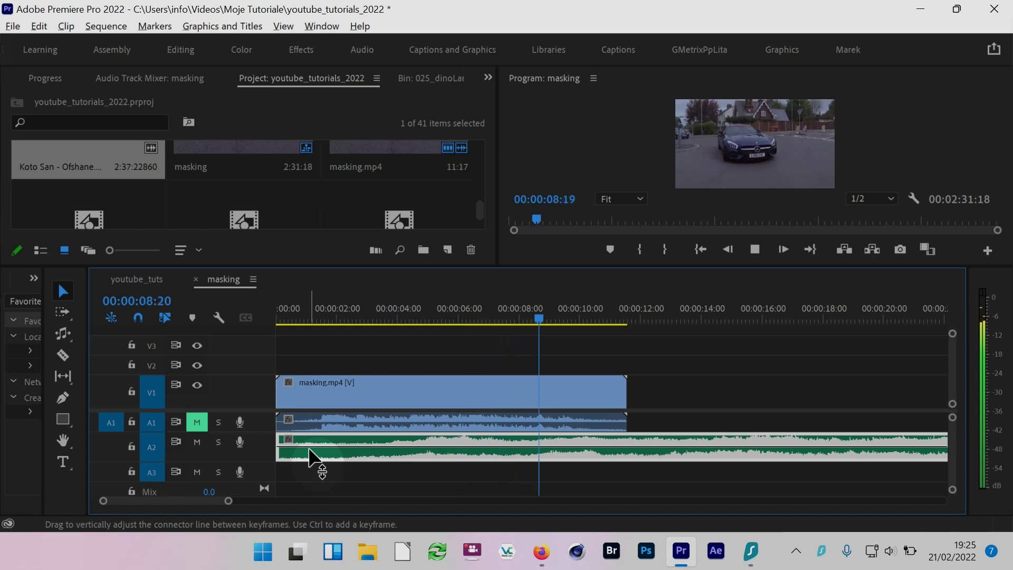
key(XF86AudioLowerVolume)
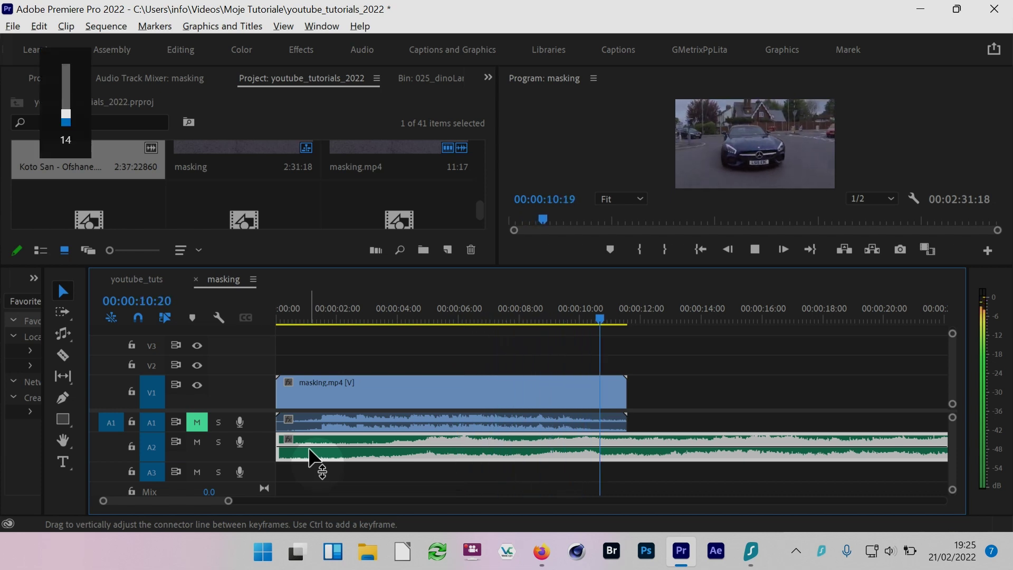
key(XF86AudioRaiseVolume)
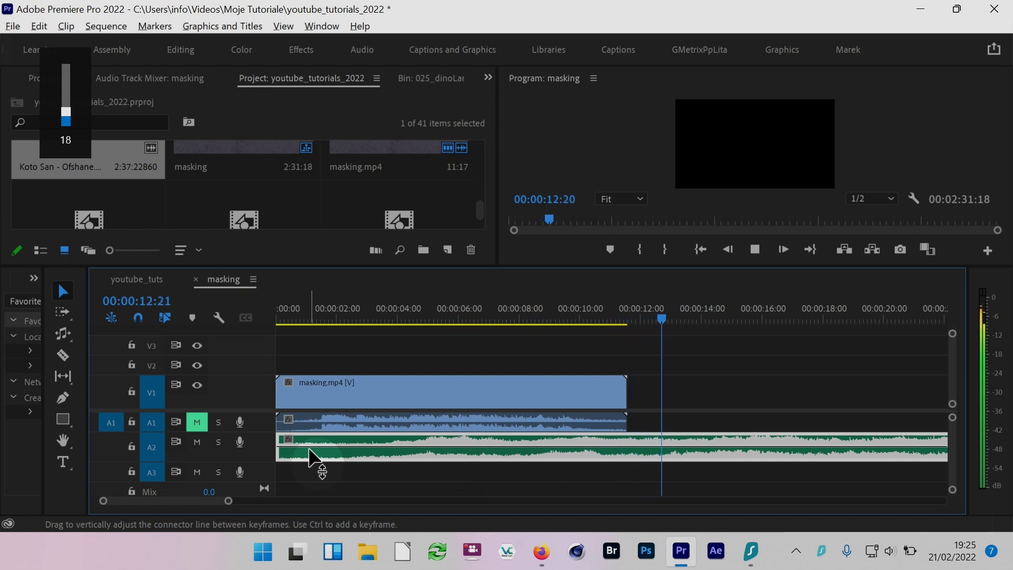
key(space)
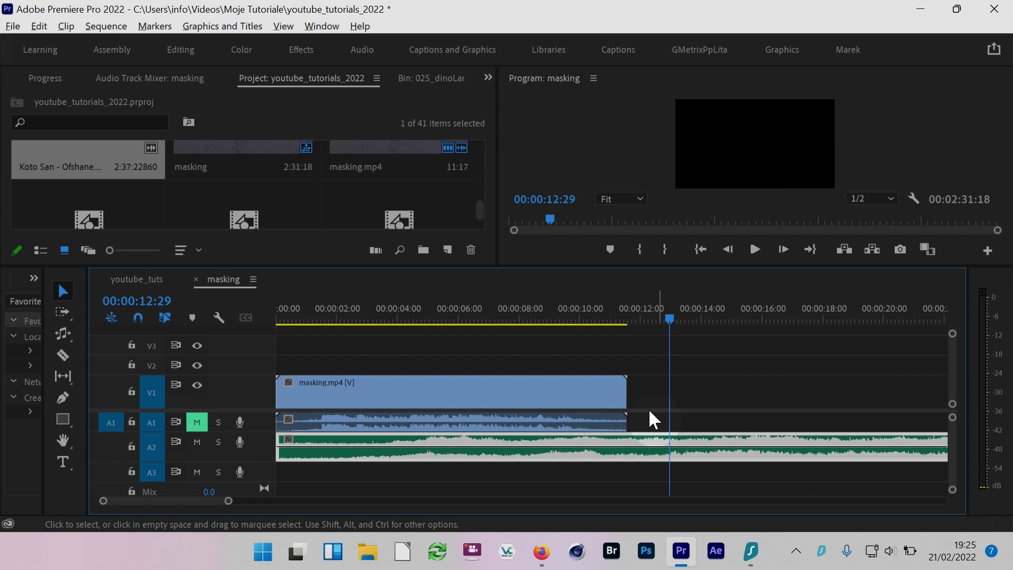
click(538, 311)
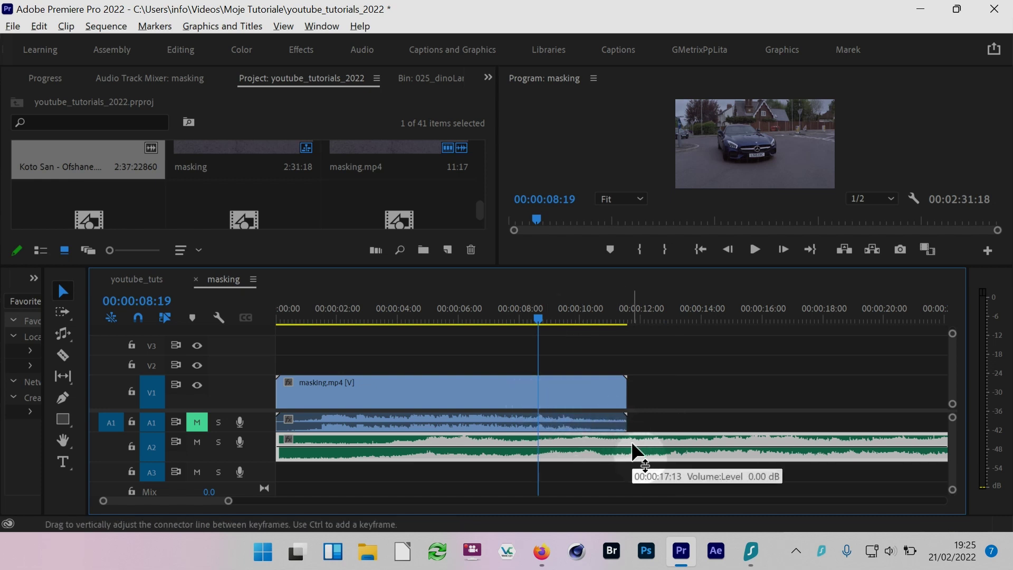
click(452, 441)
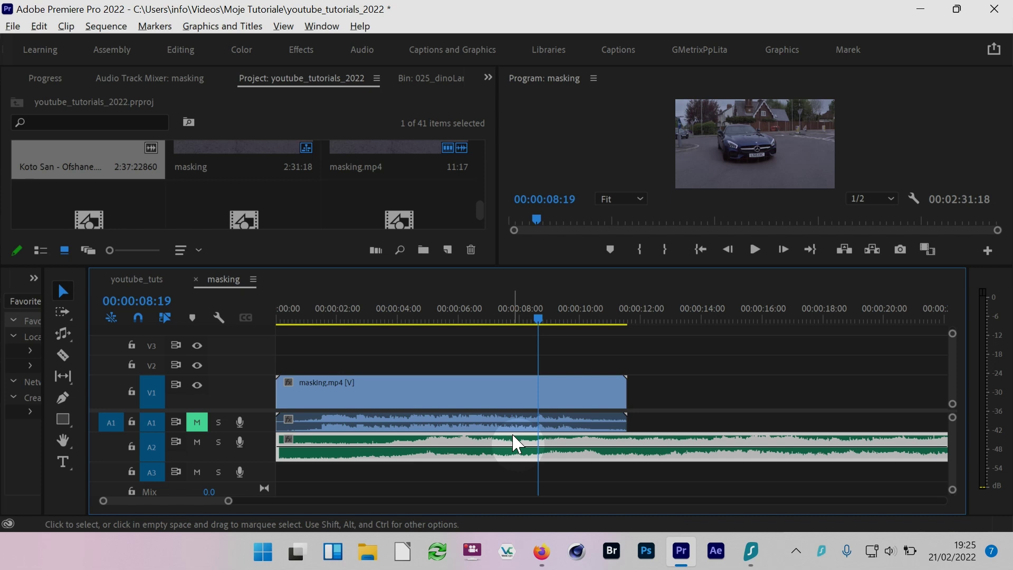
Place a duplicate of the masking.mp4 clip right after the original on V1
click(490, 389)
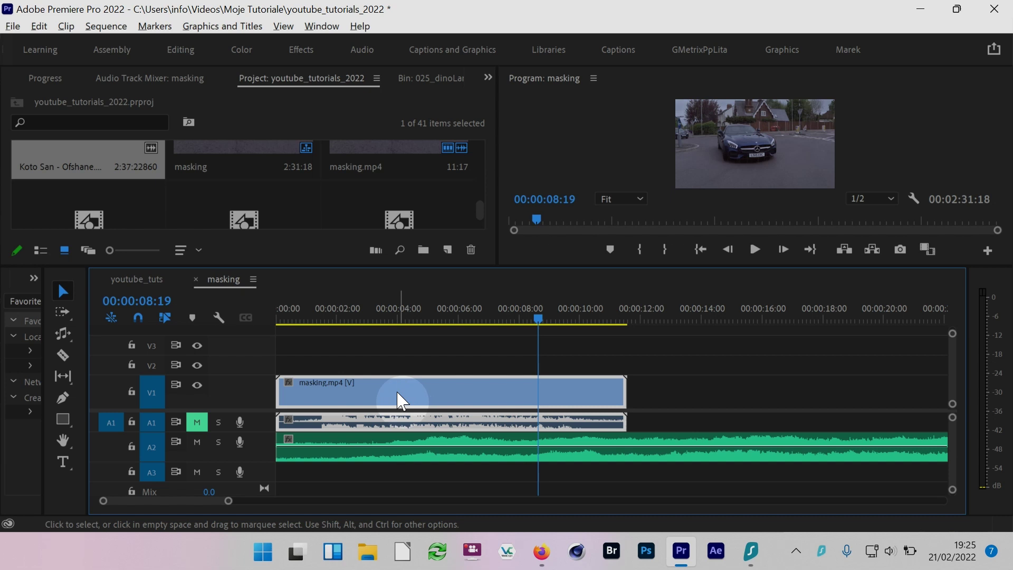
mouse_move(384, 400)
mouse_down()
mouse_move(620, 385)
mouse_move(734, 396)
mouse_up()
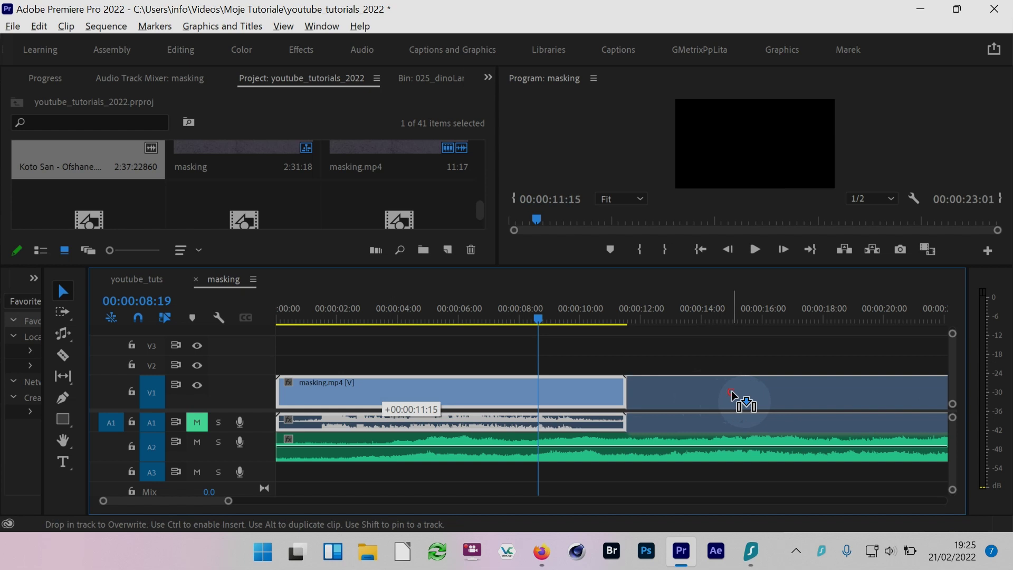
drag(734, 396, 735, 396)
key(minus)
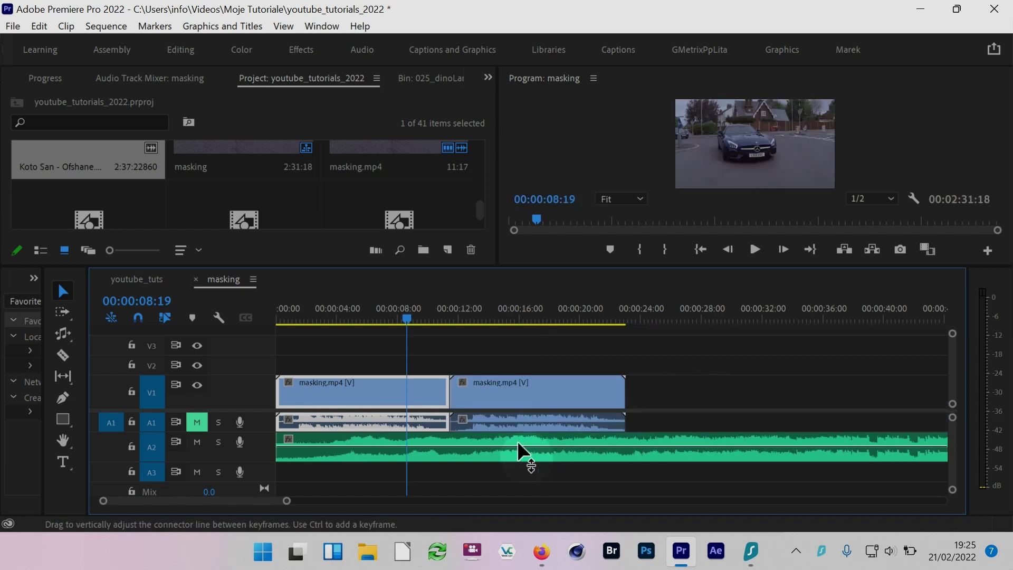
Place another copy after the second clip at 00:00:24, then move the playhead to the end
click(536, 393)
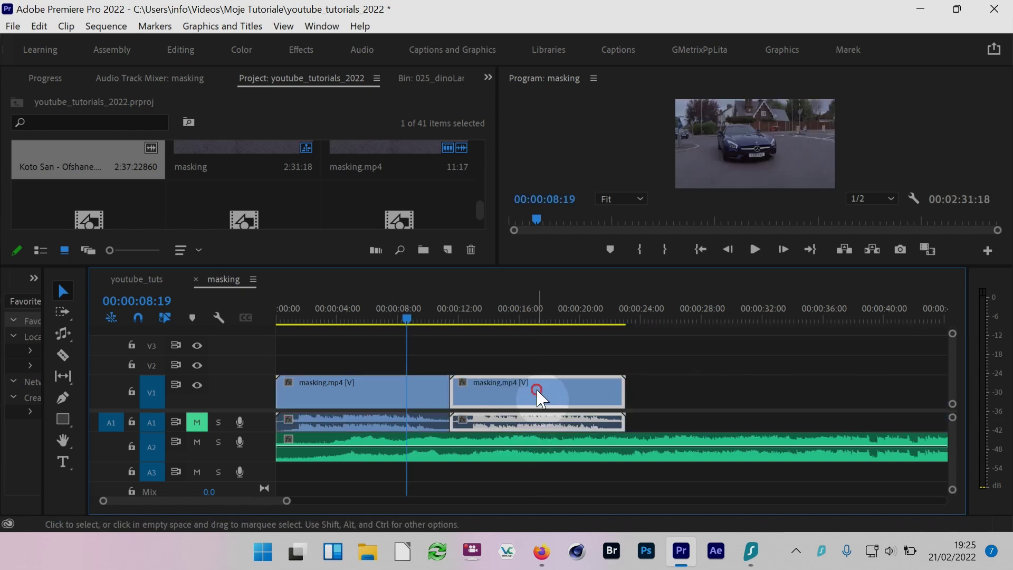
drag(537, 398, 713, 393)
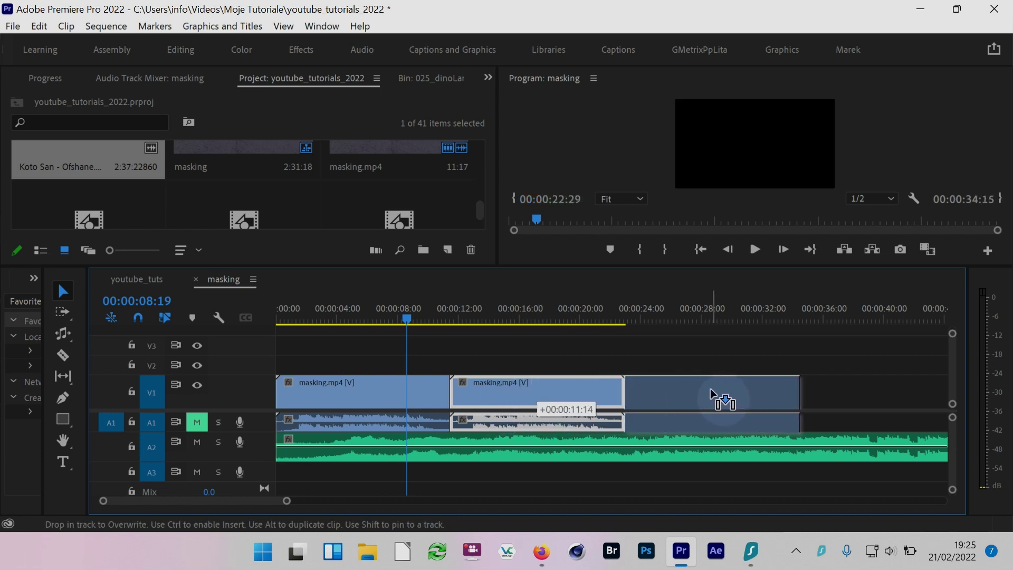
drag(714, 393, 711, 396)
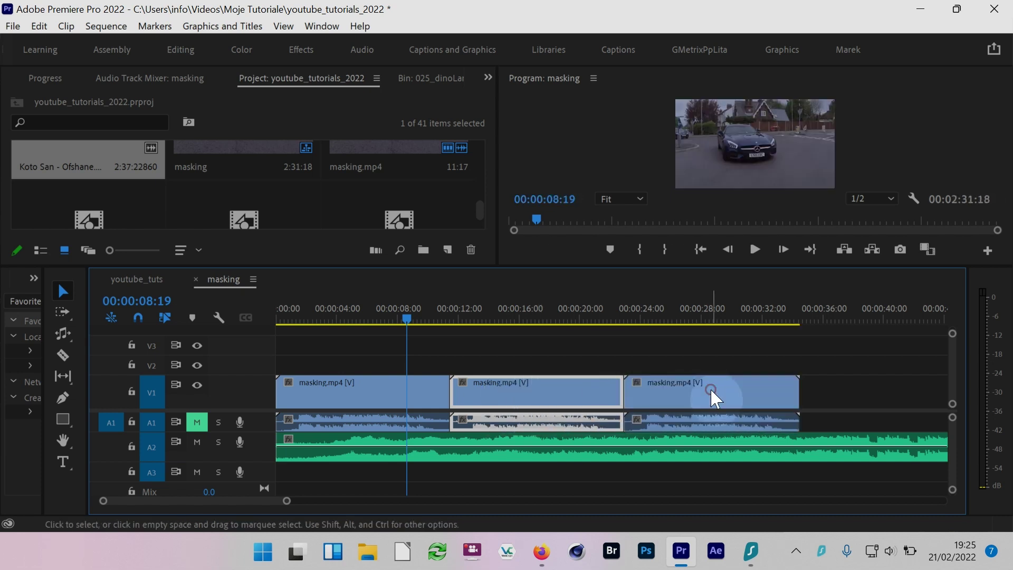
click(760, 315)
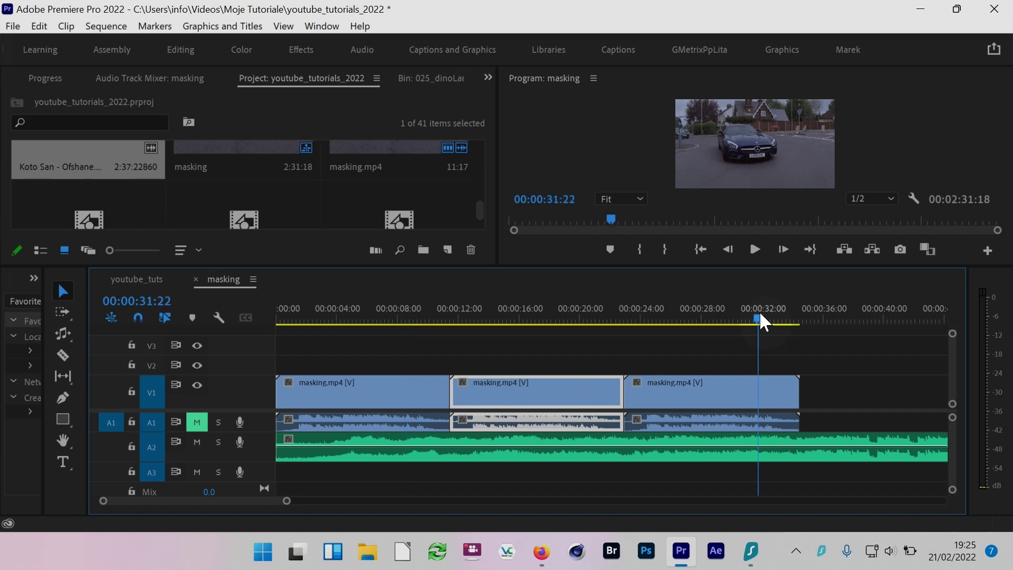
Remix the Koto San music on A2 to end with the video near 32 seconds
key(minus)
key(minus)
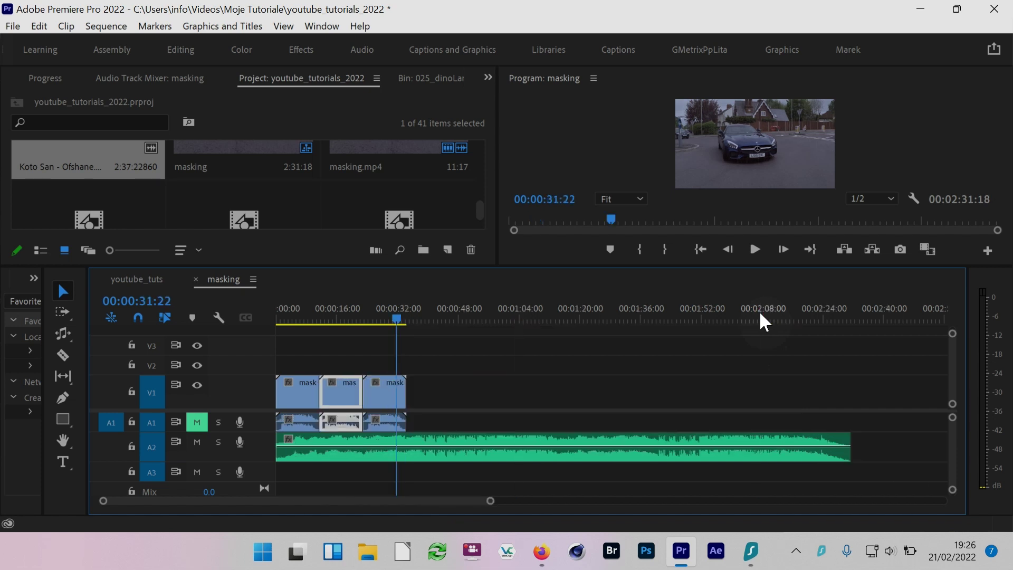
scroll(759, 311, up, 1)
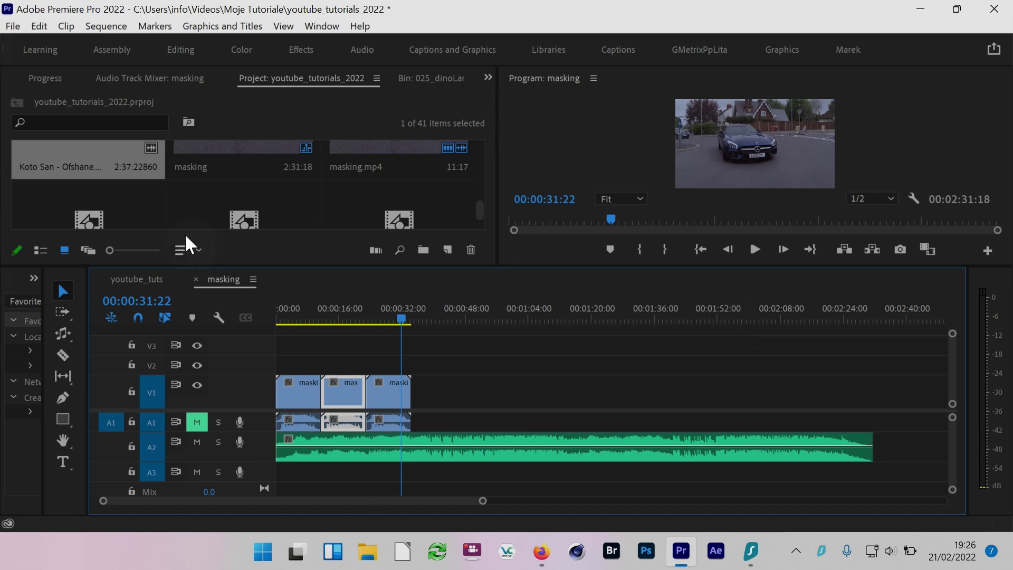
click(69, 335)
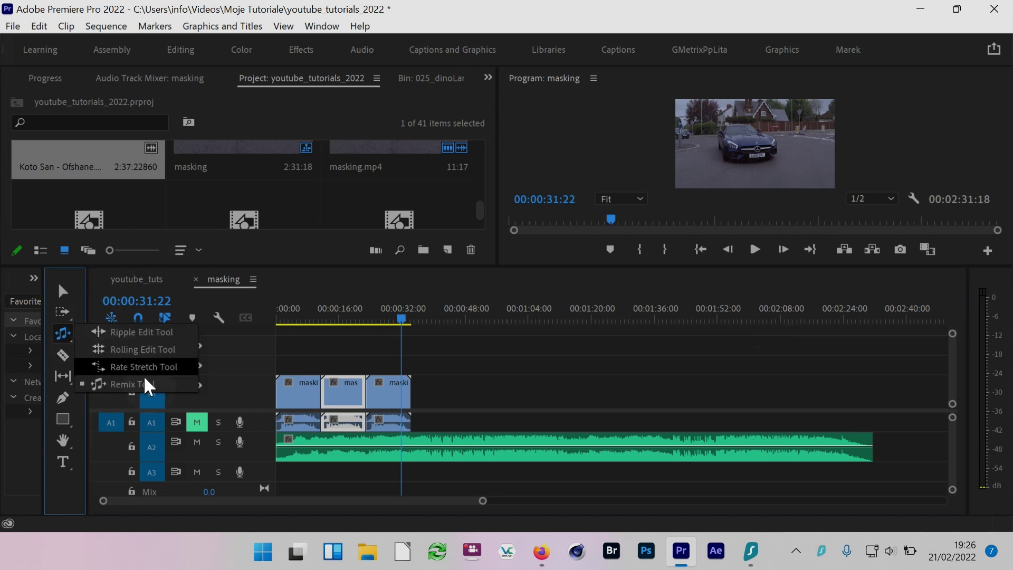
click(145, 383)
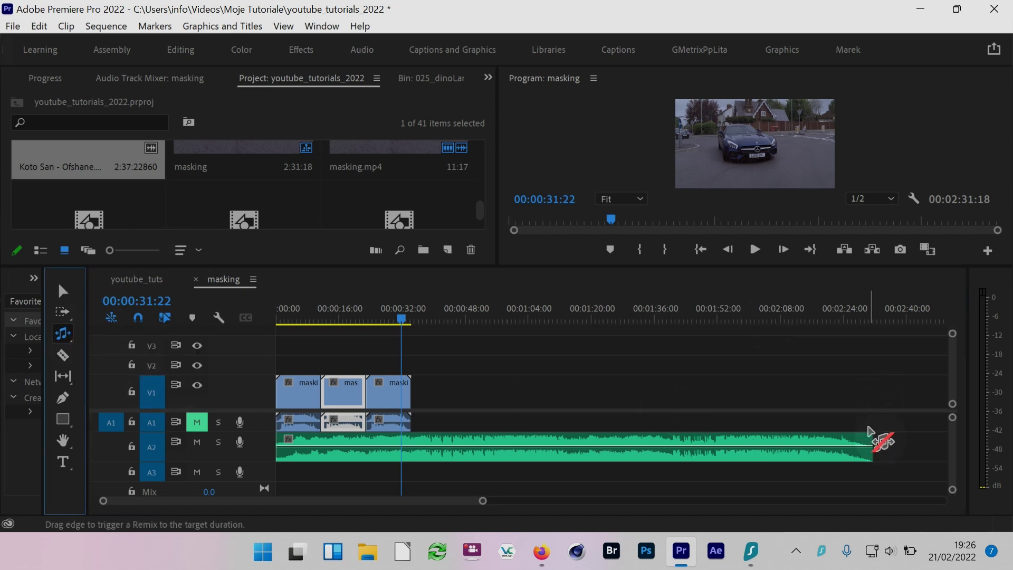
mouse_move(869, 442)
mouse_down()
mouse_move(825, 454)
mouse_move(432, 455)
mouse_up()
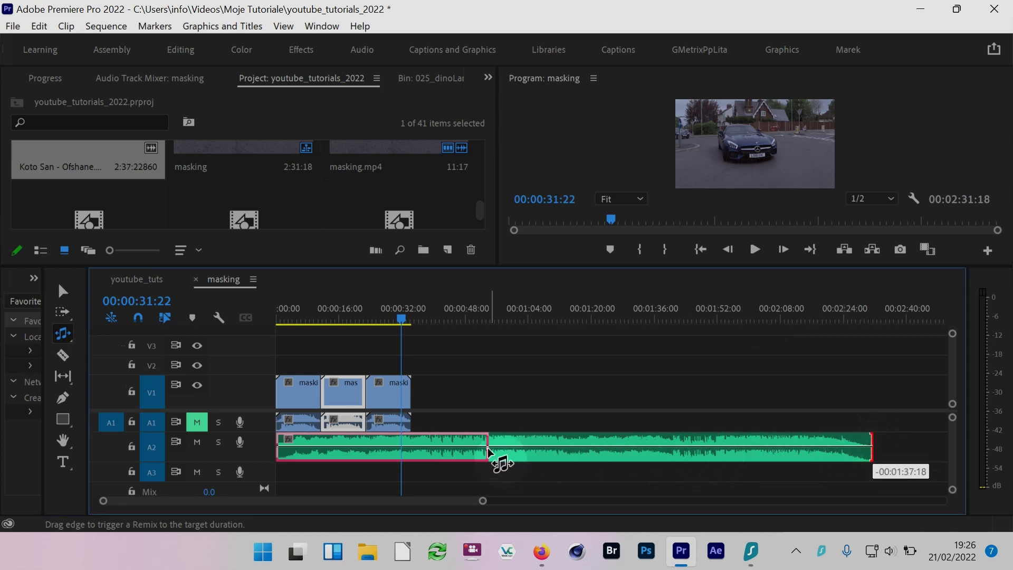
drag(432, 455, 414, 451)
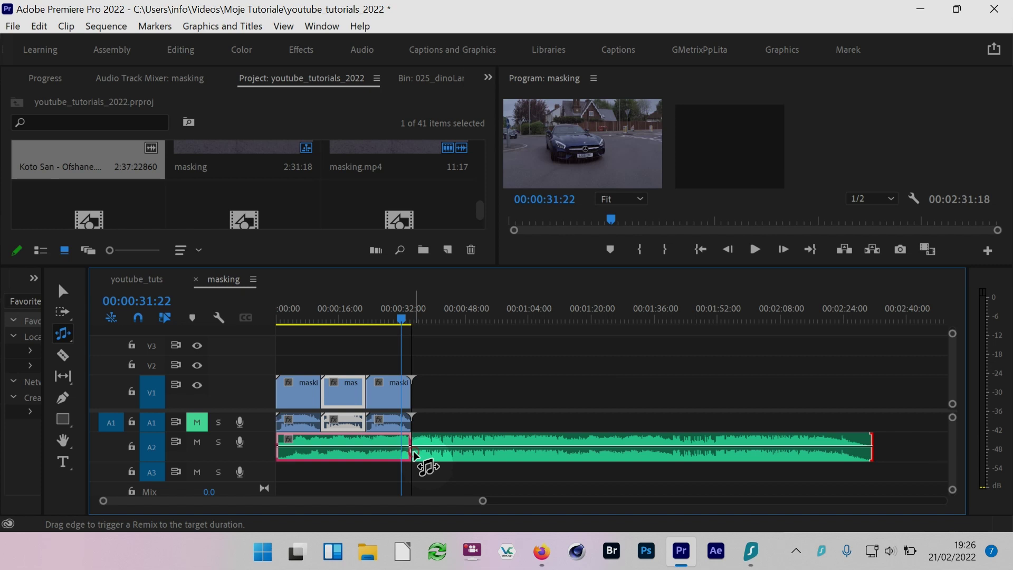
key(equal)
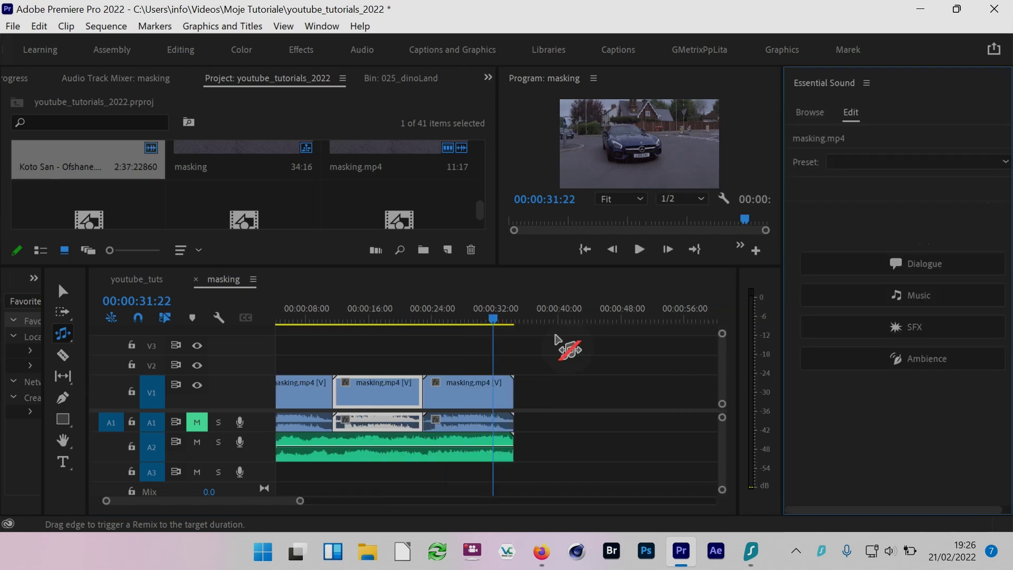
key(equal)
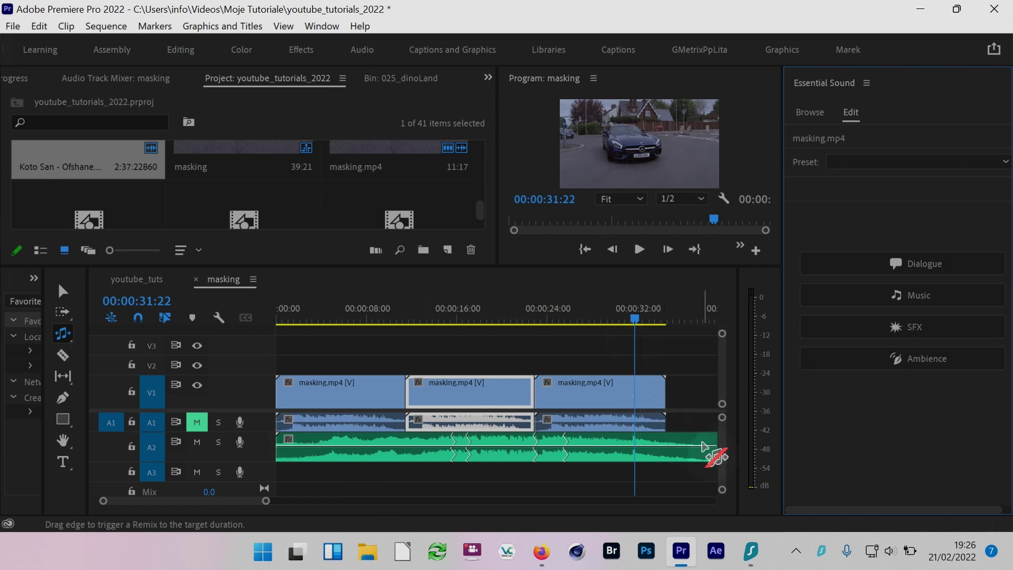
key(minus)
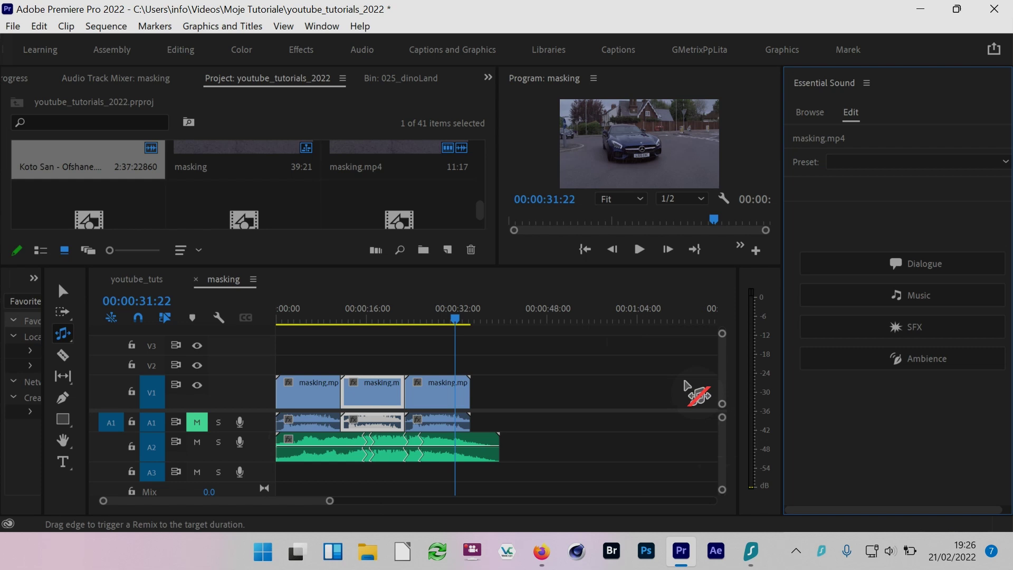
click(498, 445)
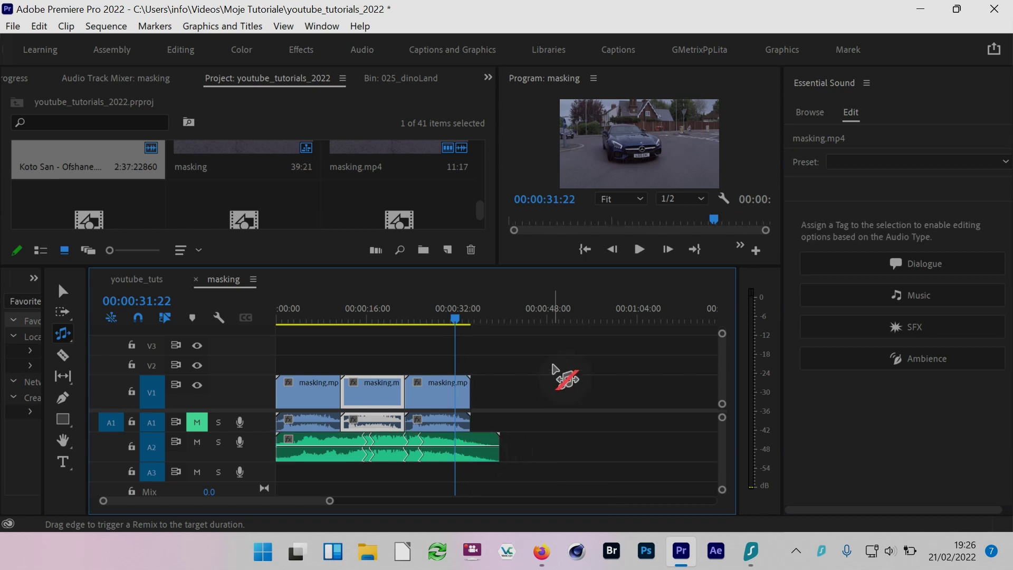
key(equal)
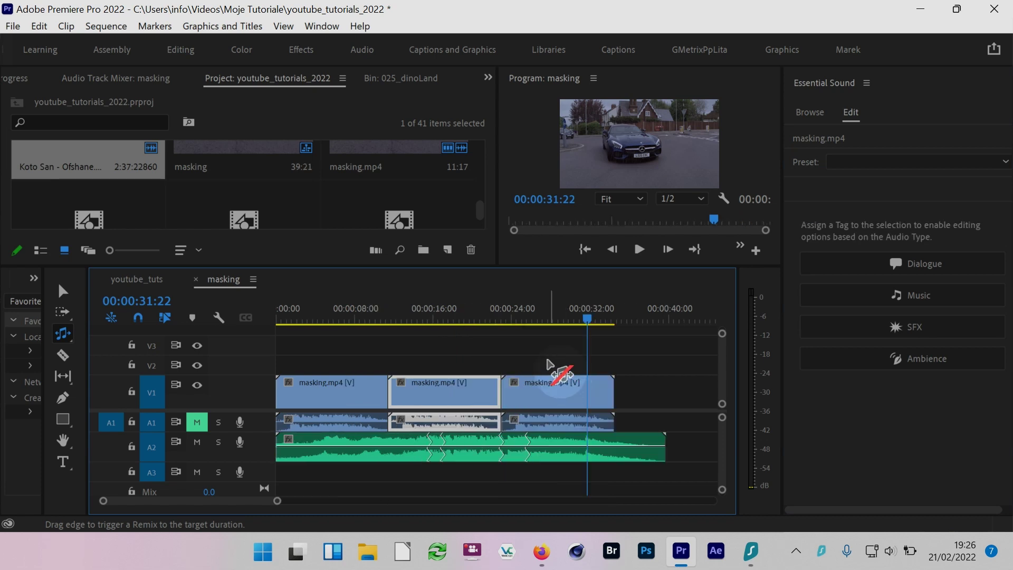
click(283, 312)
key(space)
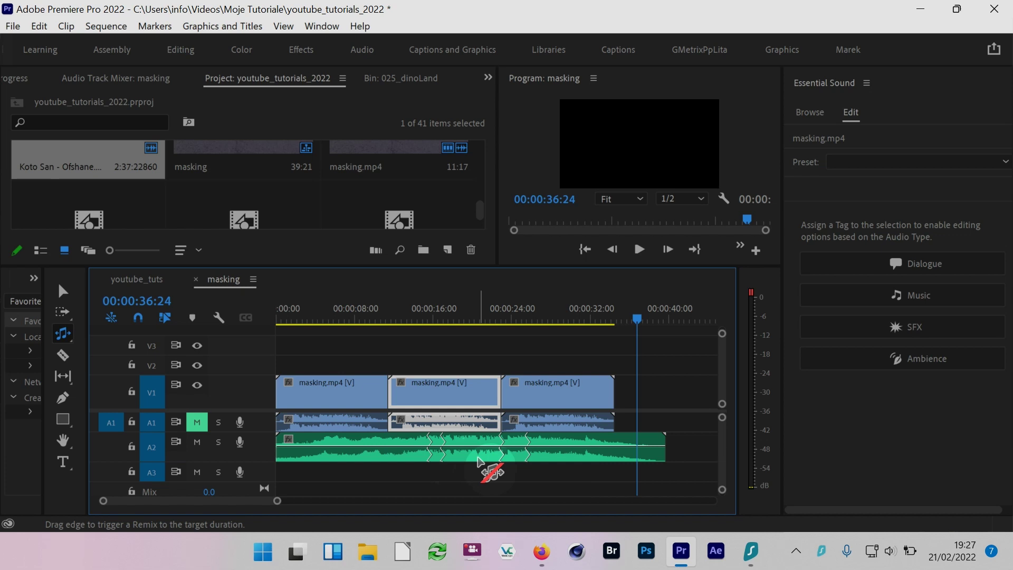
Delete the third masking clip from track V1
key(v)
click(557, 388)
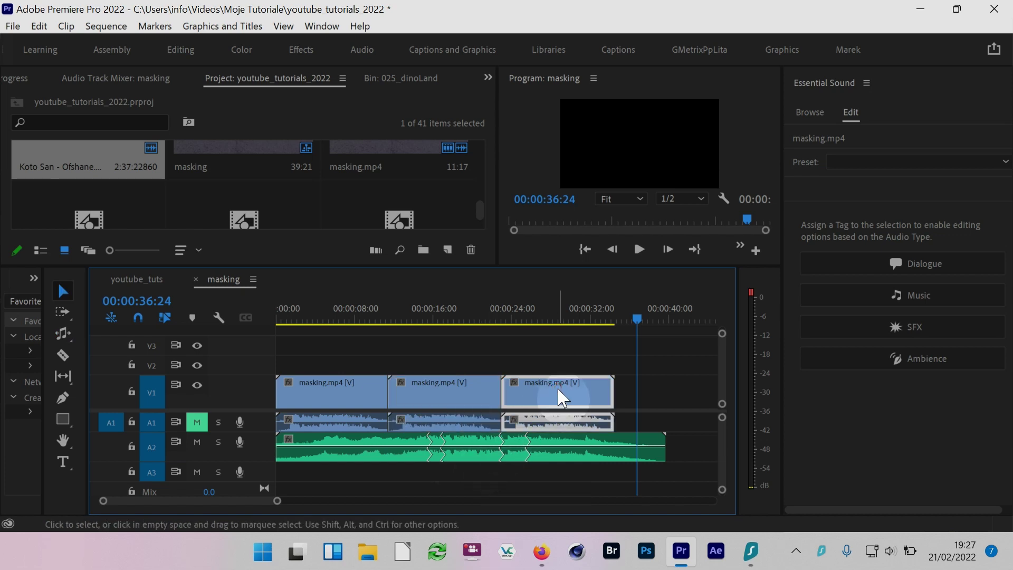
key(Delete)
Remix the Koto San music to end with the two remaining clips at 28:08
click(68, 333)
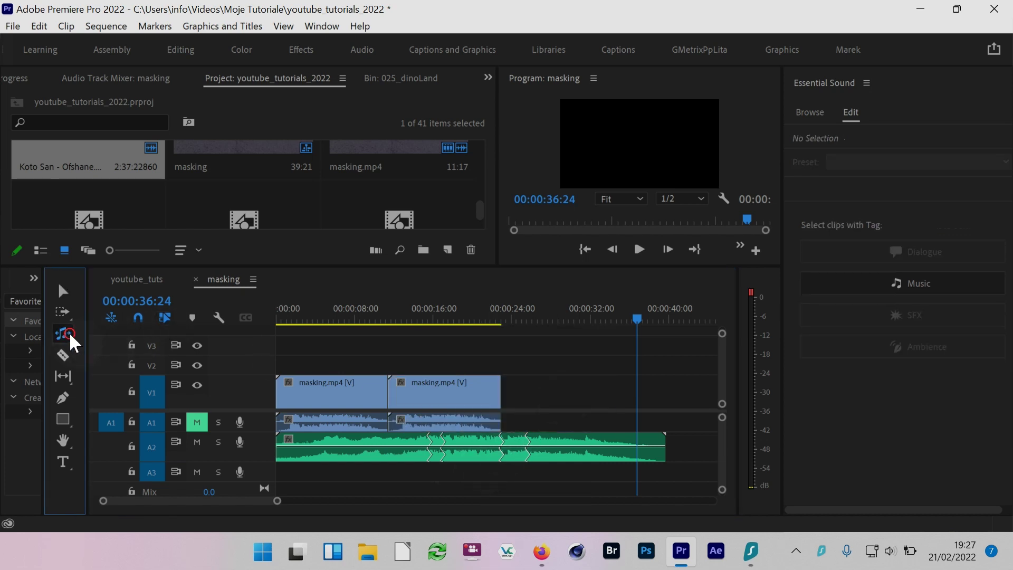
drag(663, 444, 501, 448)
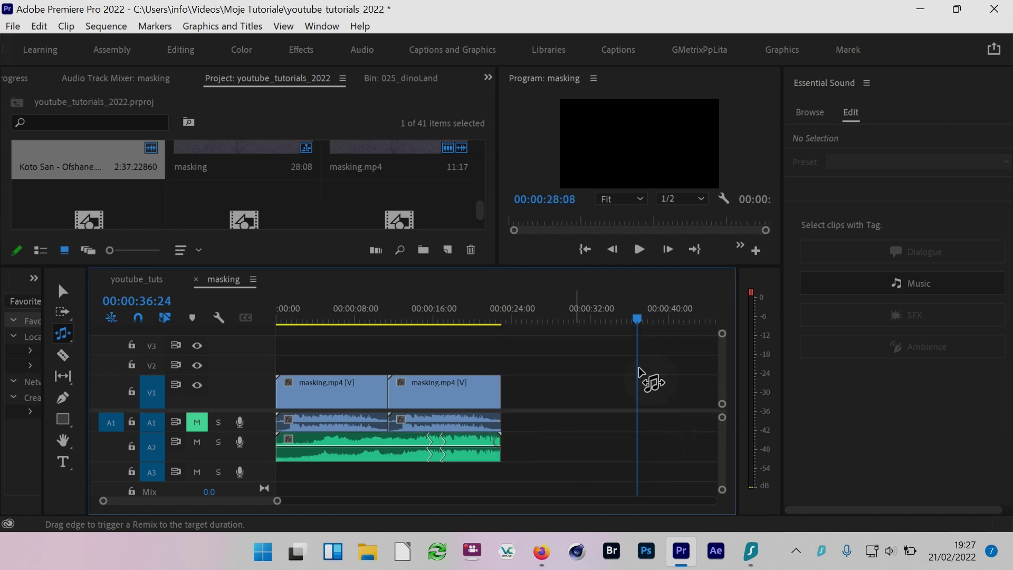
key(backslash)
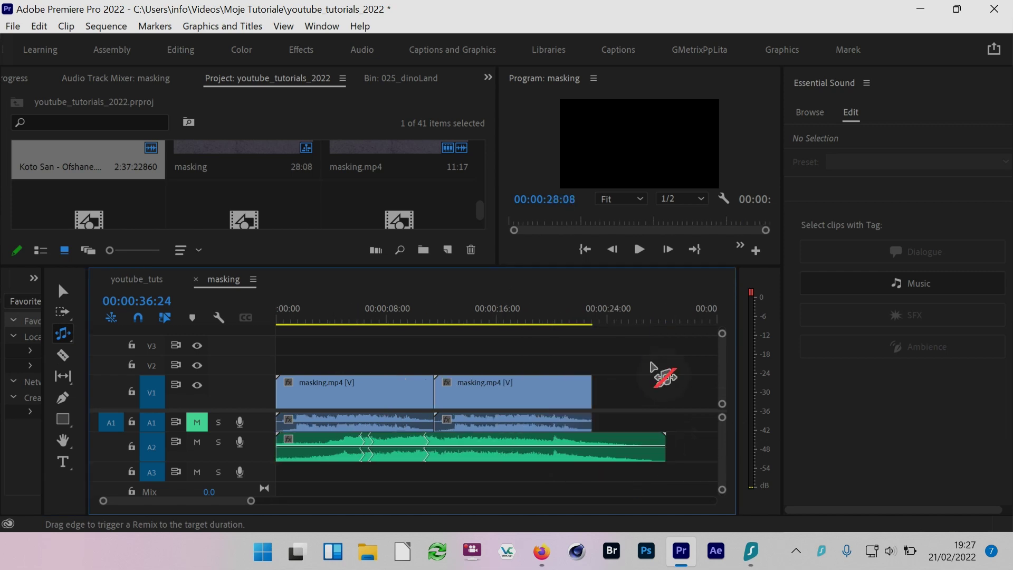
click(284, 315)
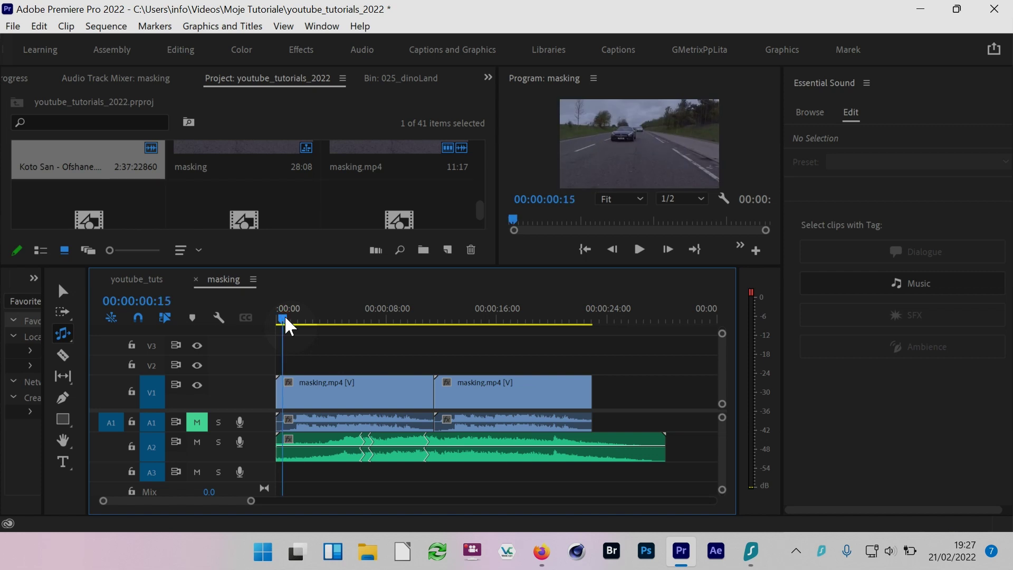
key(space)
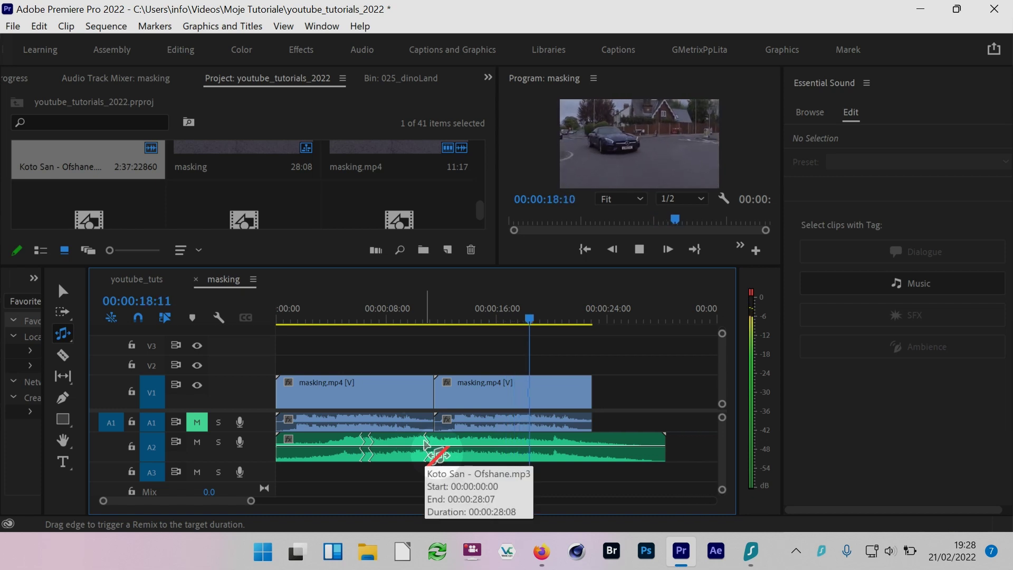
click(420, 317)
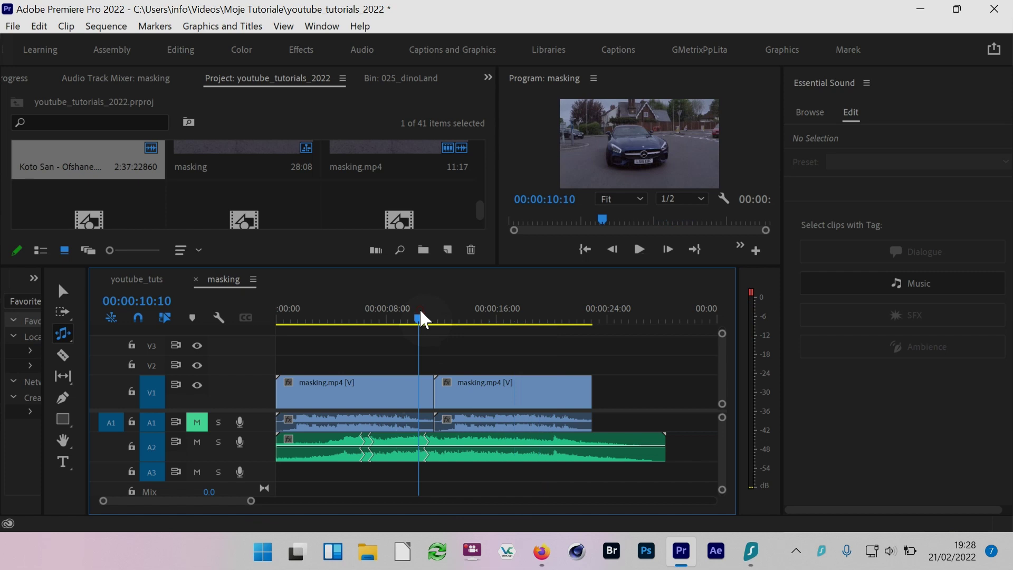
key(space)
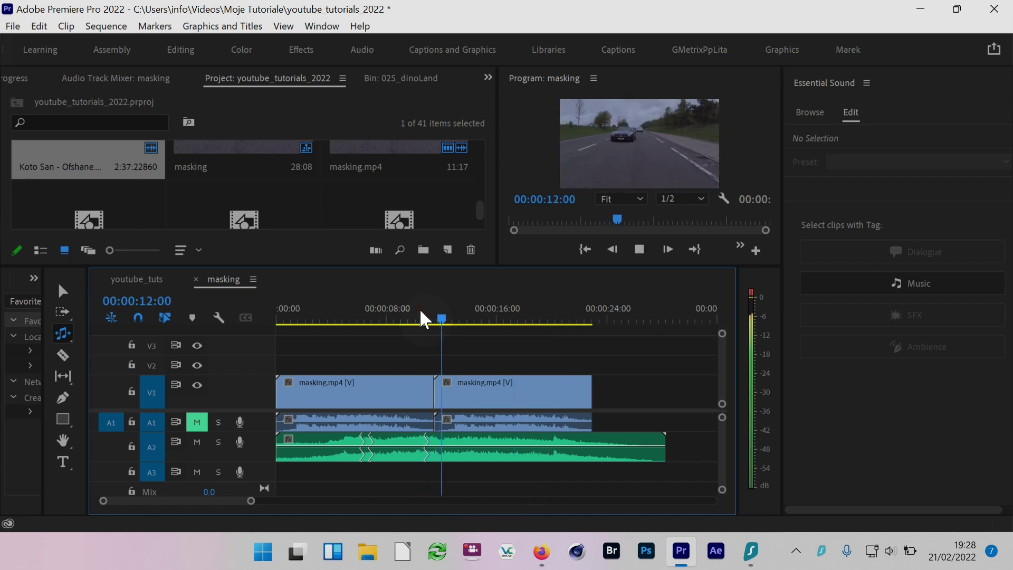
key(space)
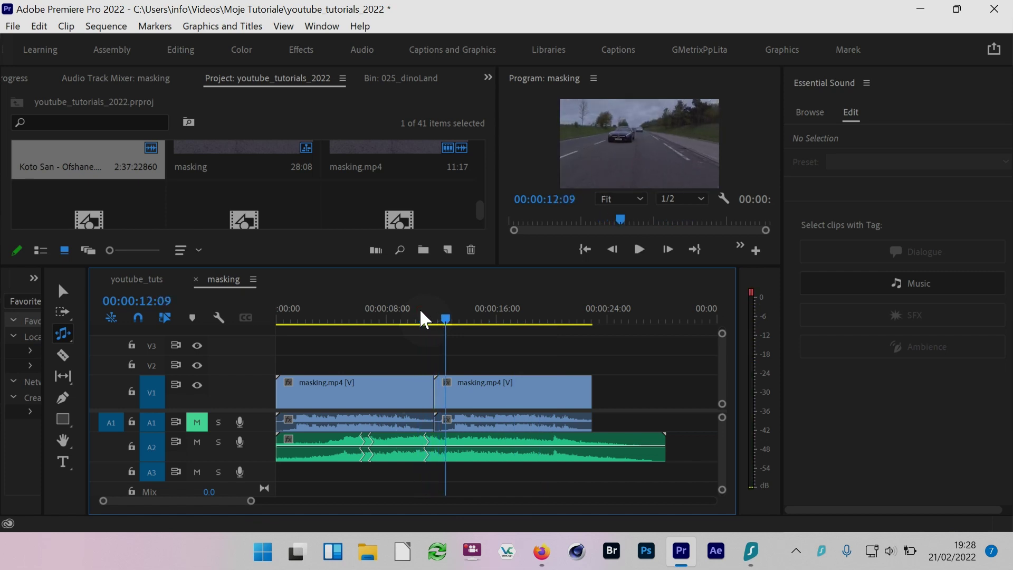
click(349, 318)
key(space)
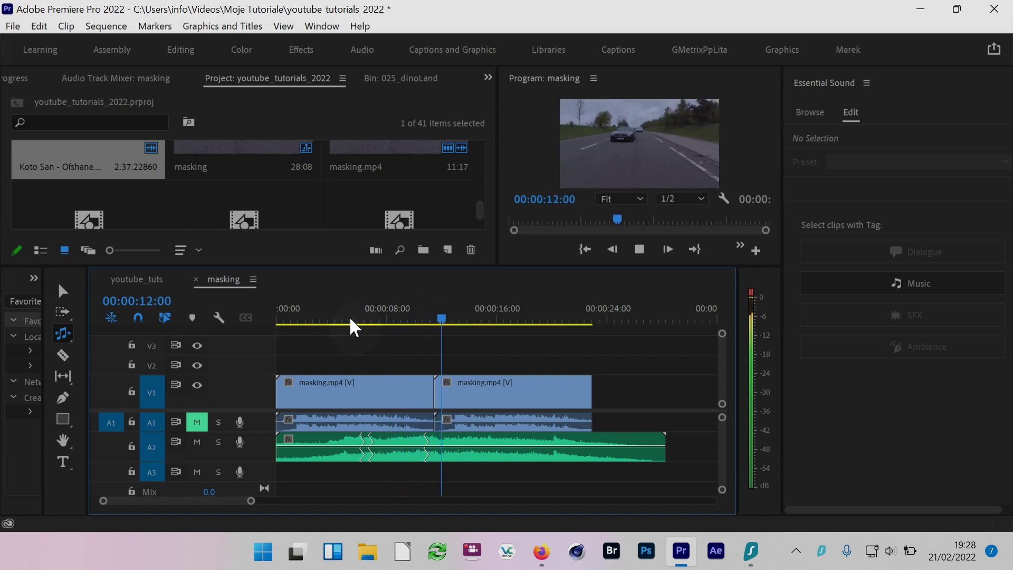
key(space)
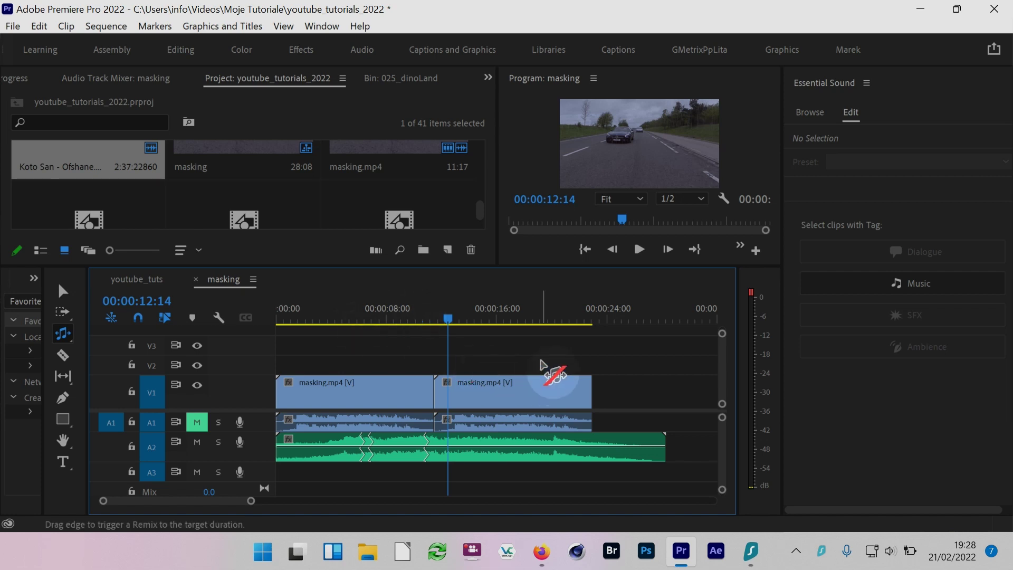
drag(66, 333, 152, 375)
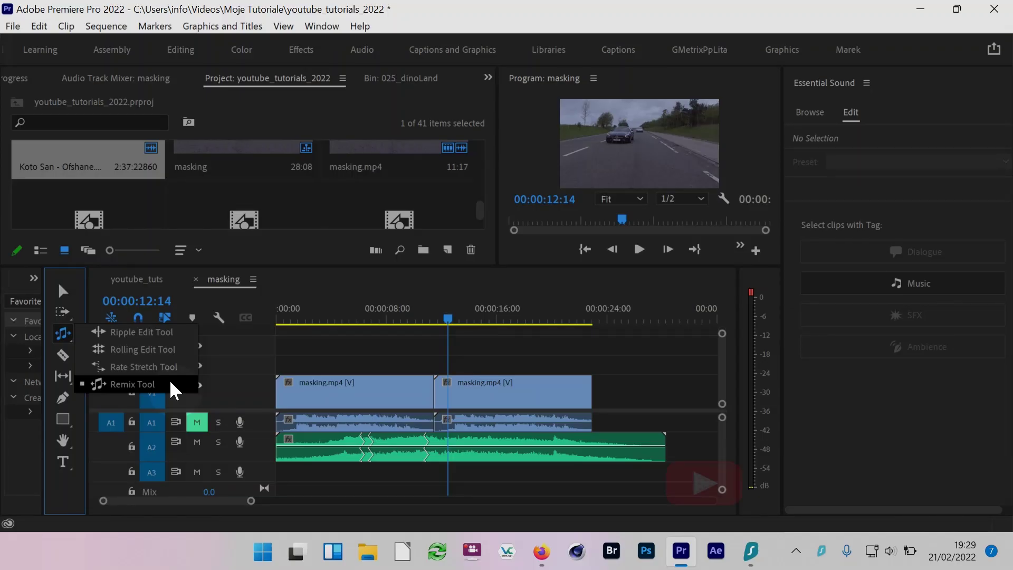
click(170, 382)
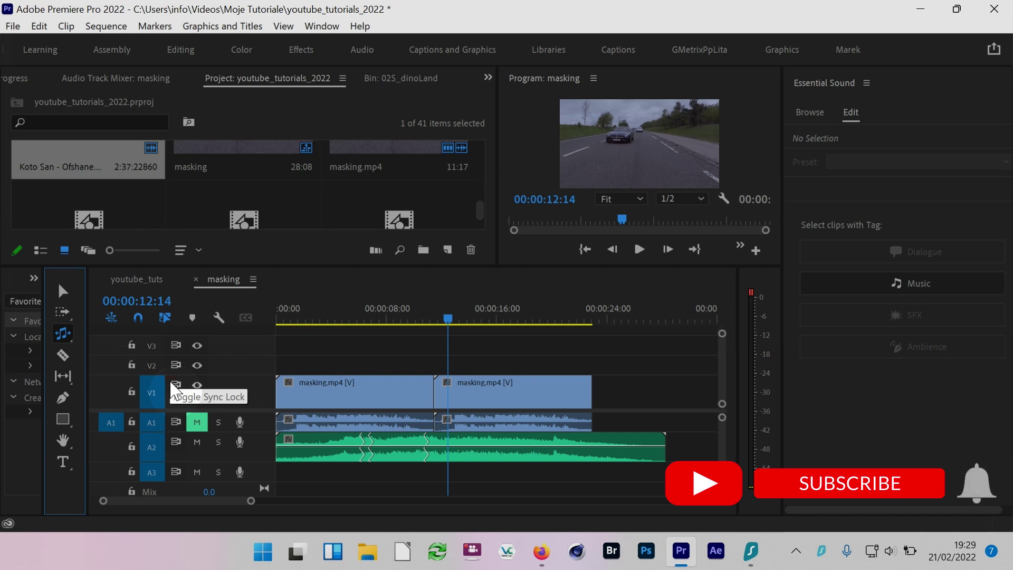